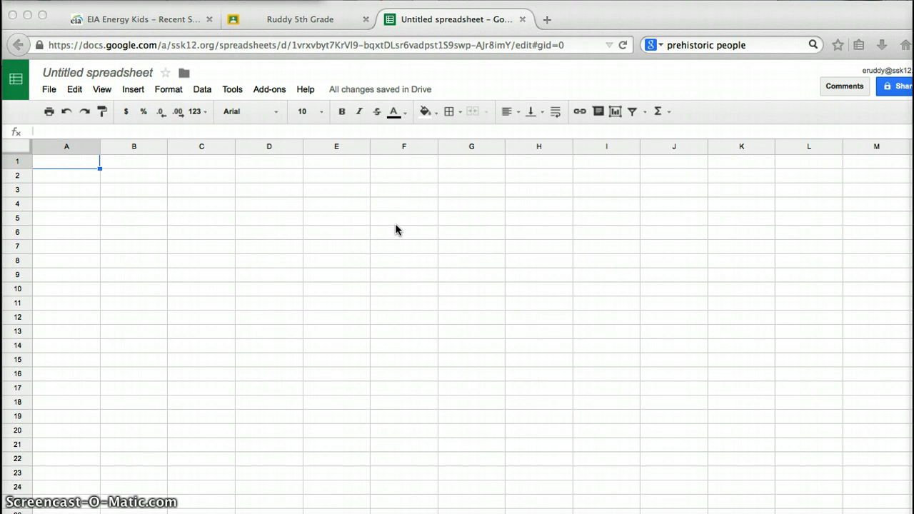
# Step: Switch to the Google Classroom stream and review the Lesson 4 assignment on graphing resource use and its linked statistics page
pyautogui.click(314, 20)
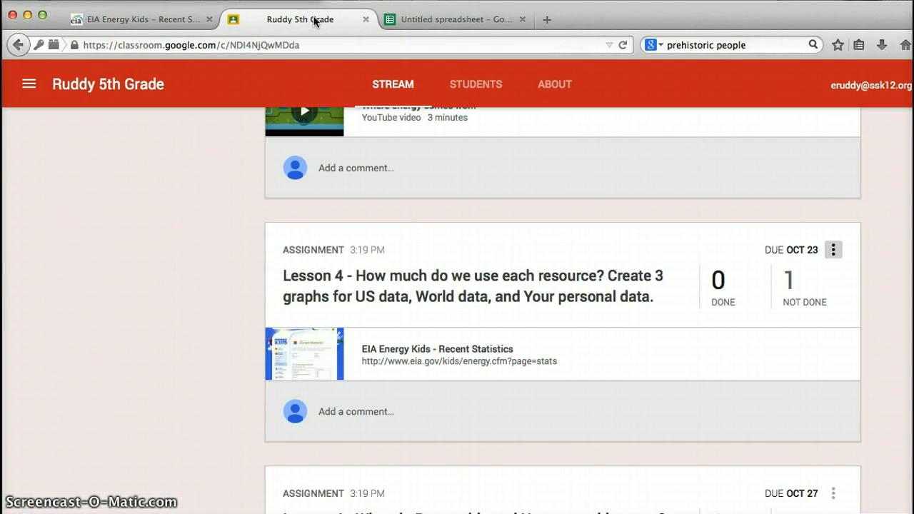
pyautogui.click(435, 23)
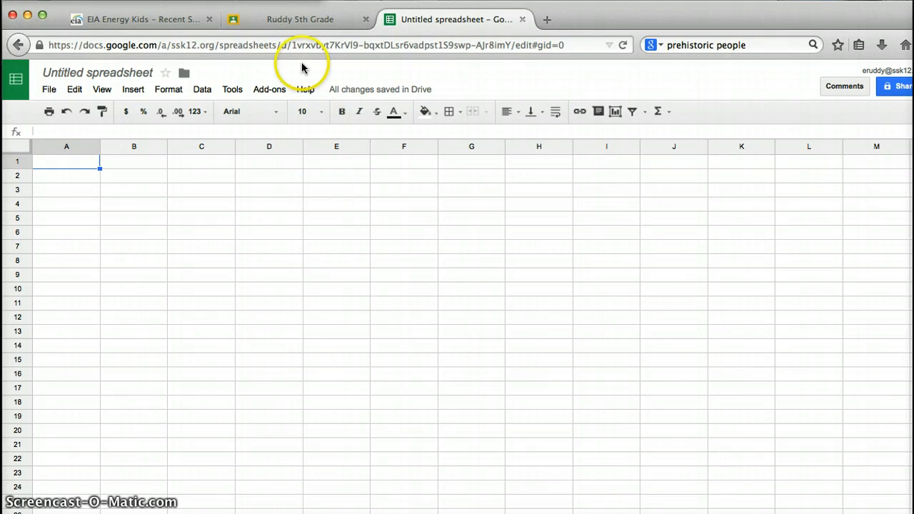
pyautogui.click(289, 20)
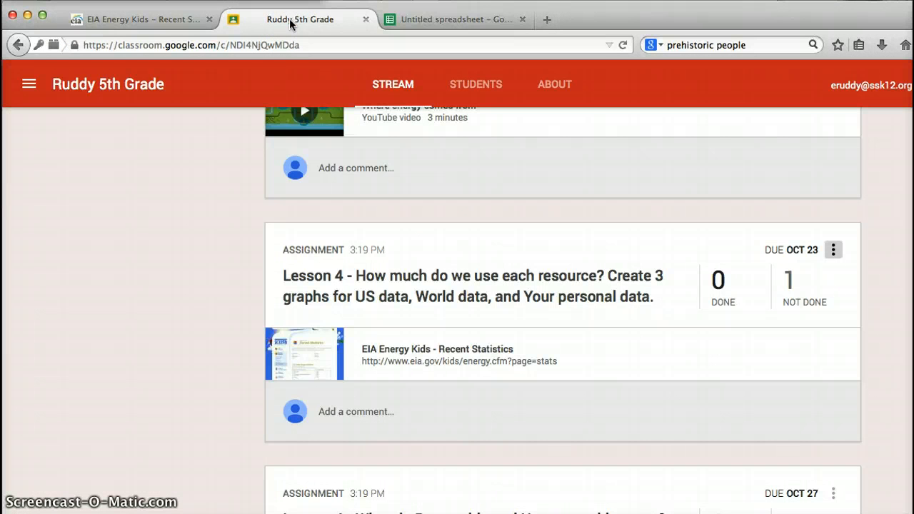
pyautogui.click(411, 355)
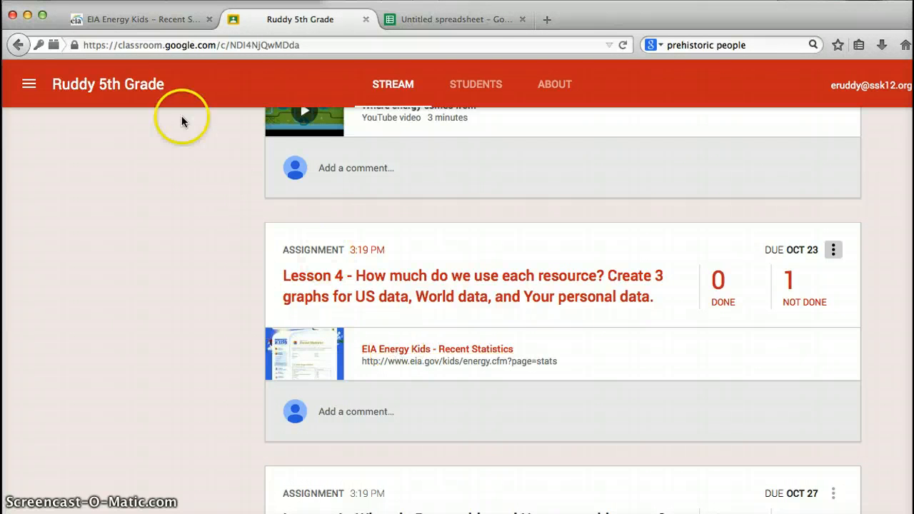
# Step: Switch to the EIA Energy Kids Recent Statistics page and look through its U.S. and world energy statistics tables
pyautogui.click(160, 25)
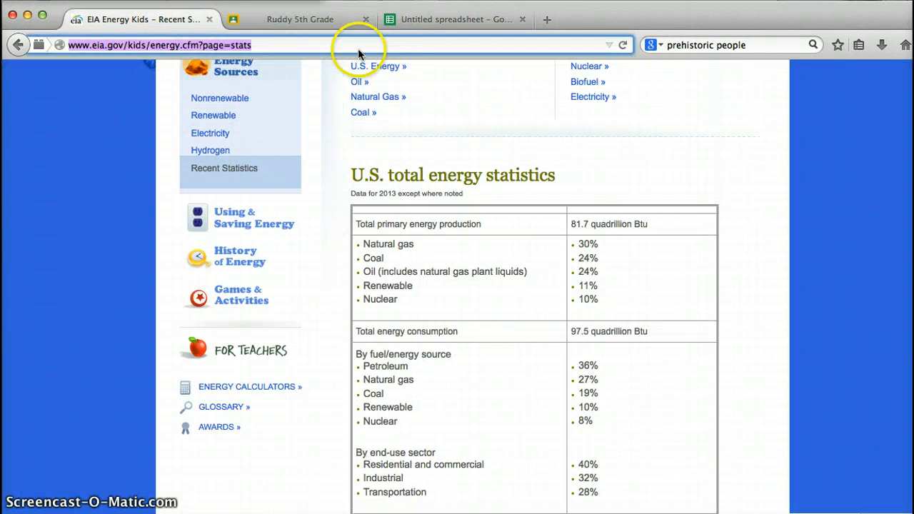
pyautogui.click(411, 21)
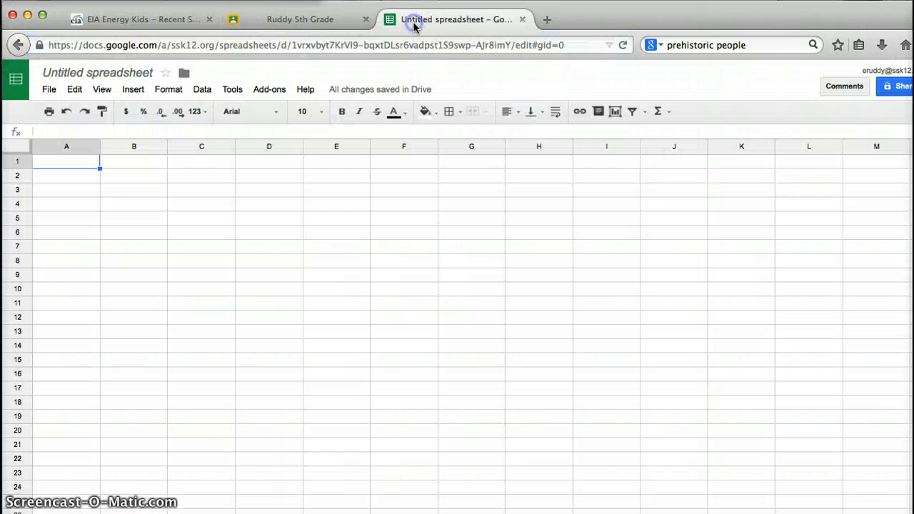
pyautogui.click(175, 20)
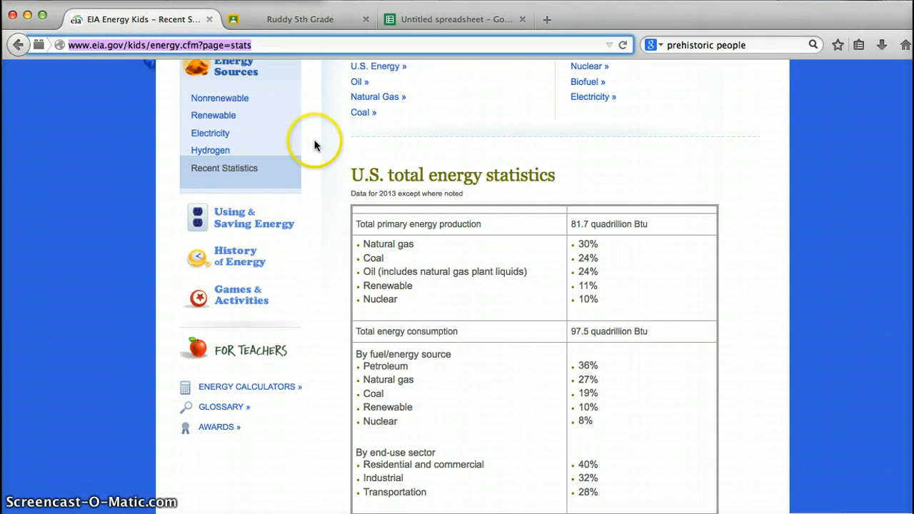
pyautogui.scroll(5, 316, 143)
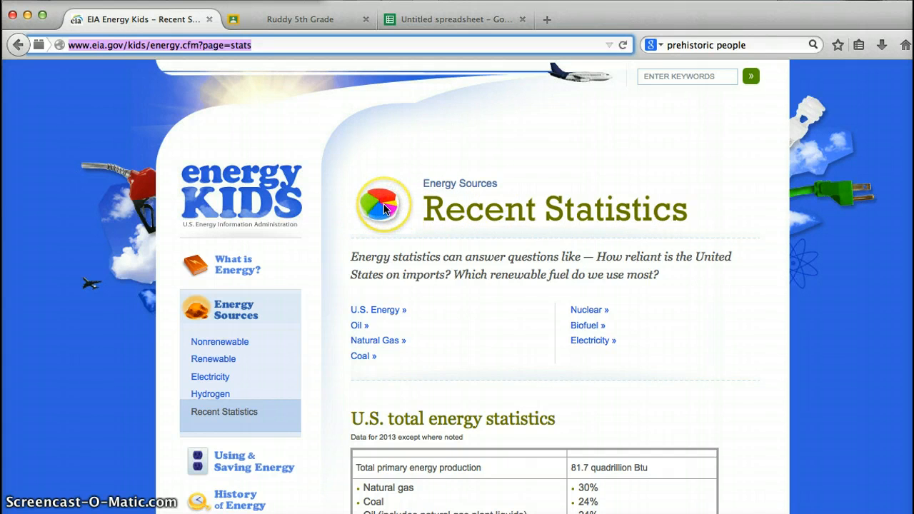
pyautogui.scroll(-5, 384, 207)
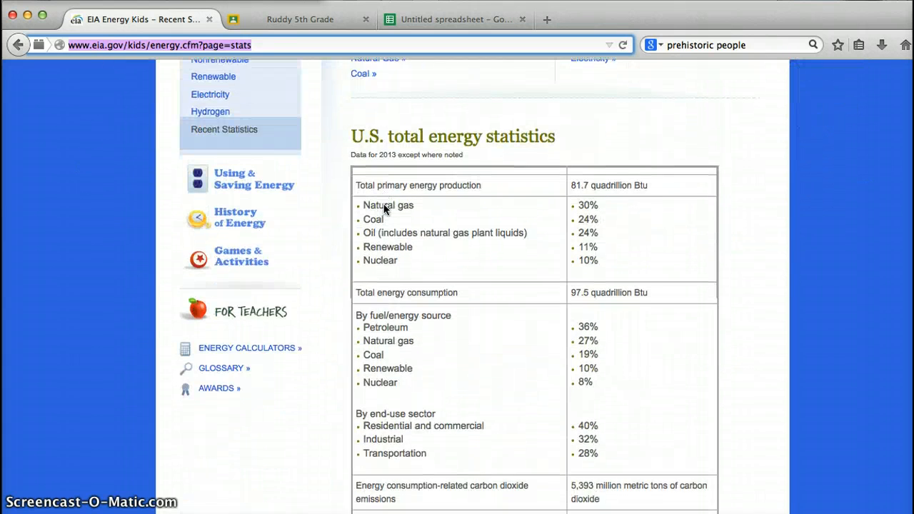
pyautogui.scroll(-1, 383, 206)
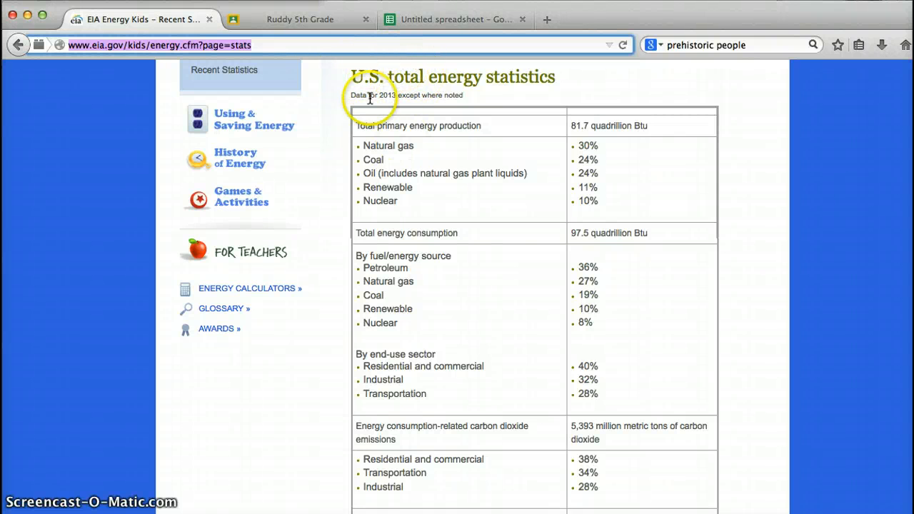
pyautogui.scroll(-8, 436, 306)
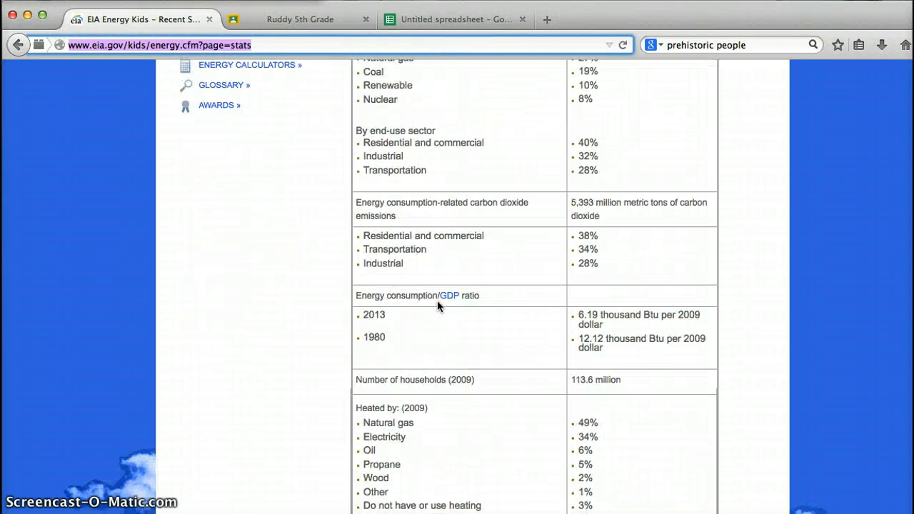
pyautogui.scroll(-5, 437, 306)
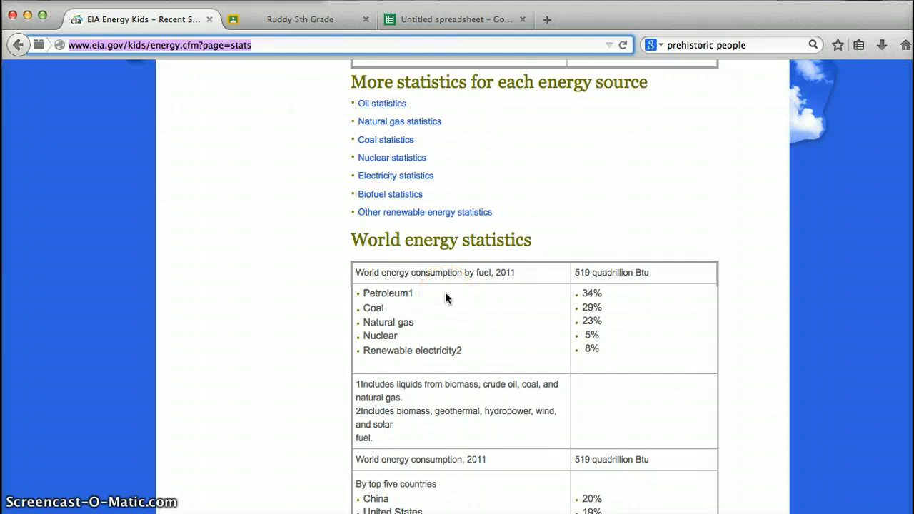
# Step: Go back to the U.S. total energy statistics and examine the energy production and consumption percentages by fuel source
pyautogui.scroll(5, 445, 299)
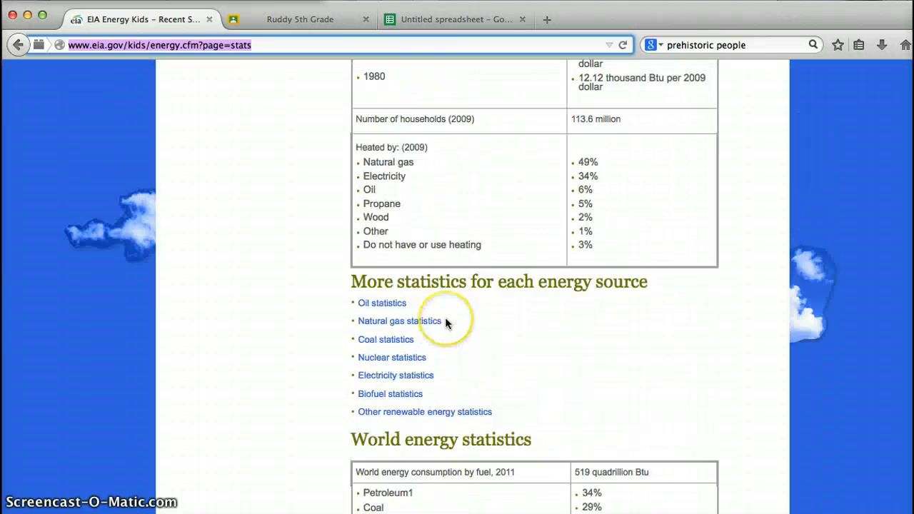
pyautogui.scroll(7, 445, 319)
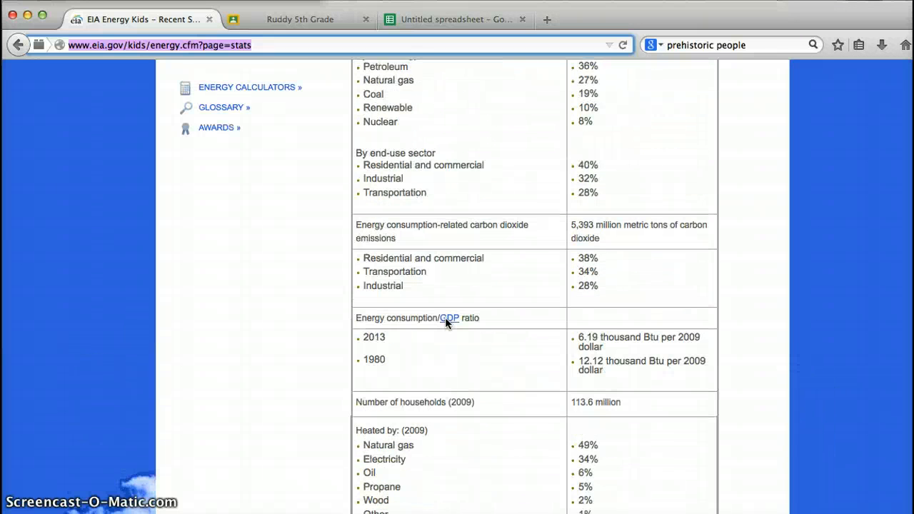
pyautogui.scroll(3, 445, 322)
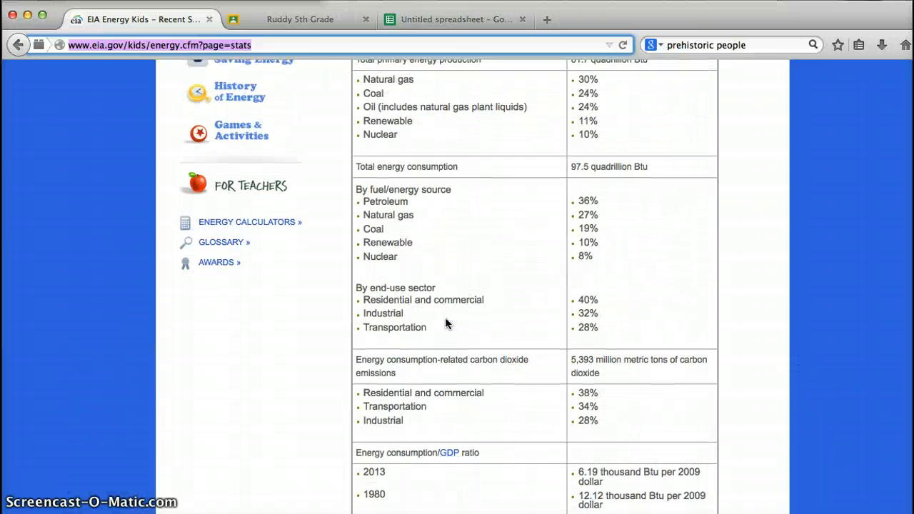
pyautogui.scroll(4, 445, 322)
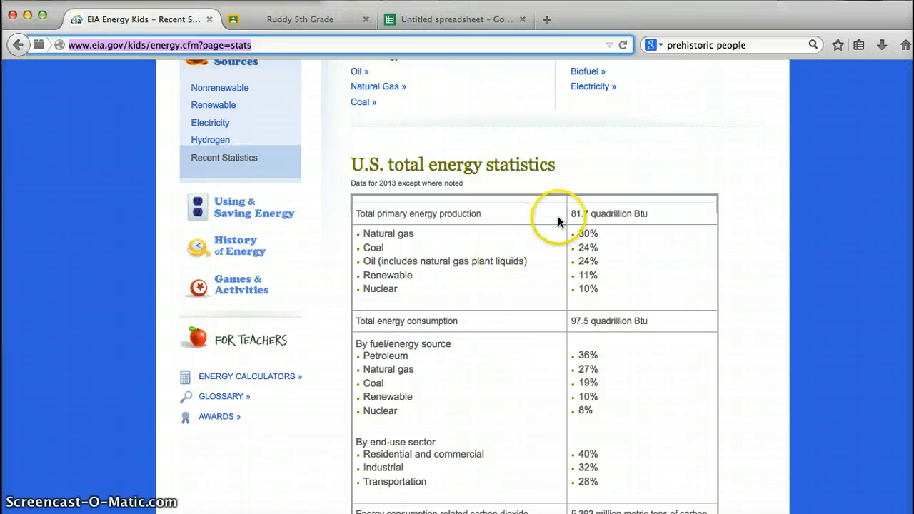
pyautogui.scroll(5, 575, 203)
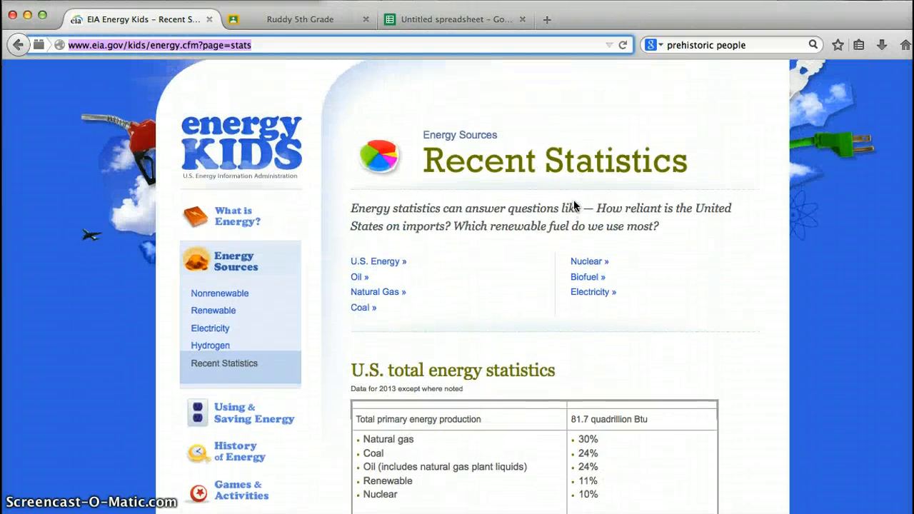
pyautogui.scroll(-8, 575, 205)
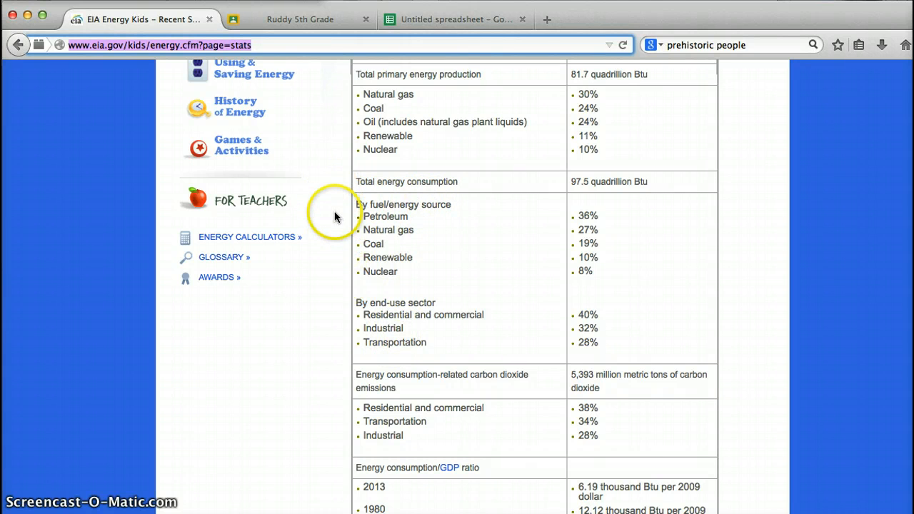
pyautogui.scroll(6, 365, 277)
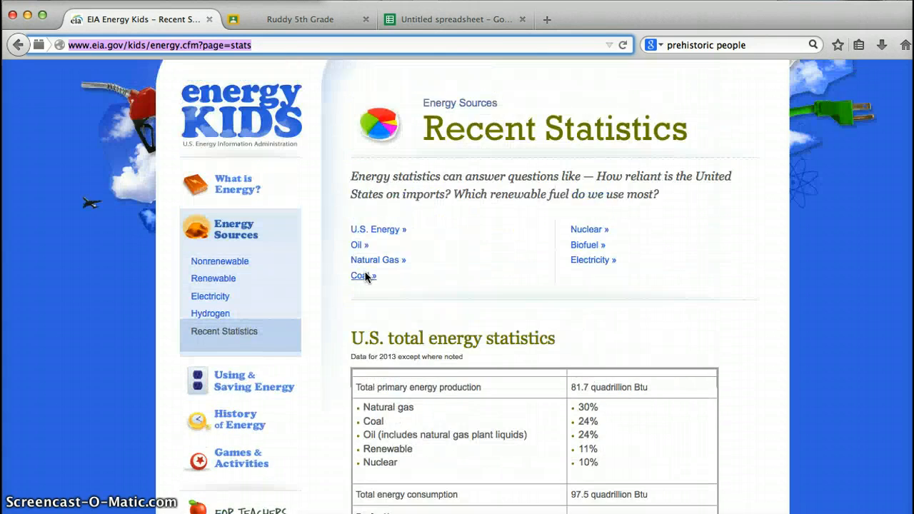
pyautogui.scroll(-6, 365, 277)
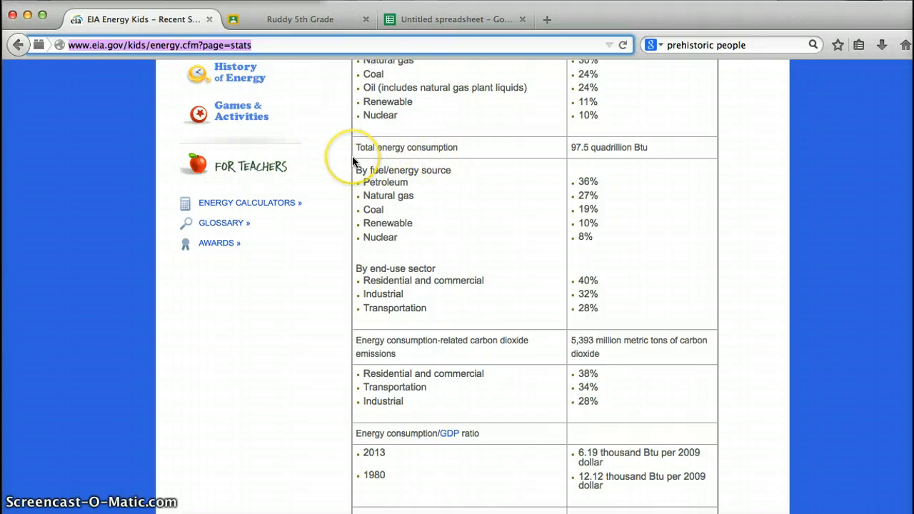
pyautogui.scroll(4, 354, 157)
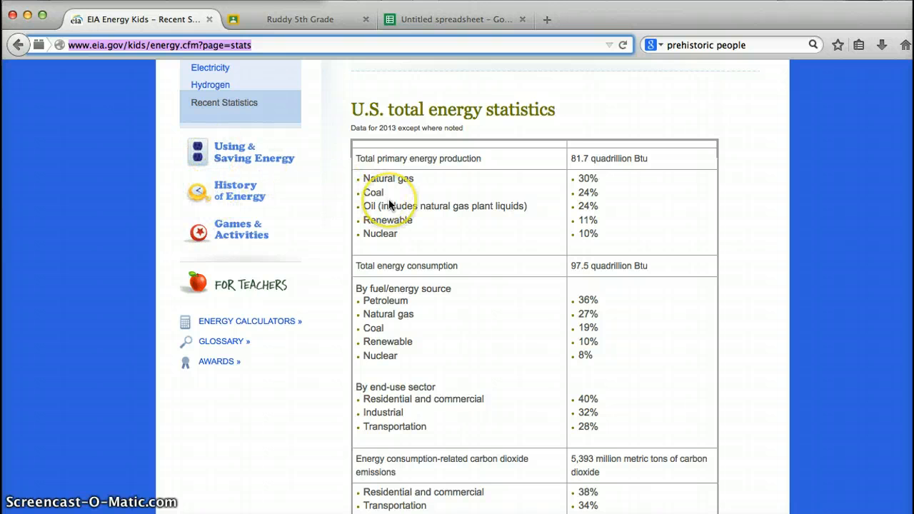
pyautogui.scroll(-6, 389, 204)
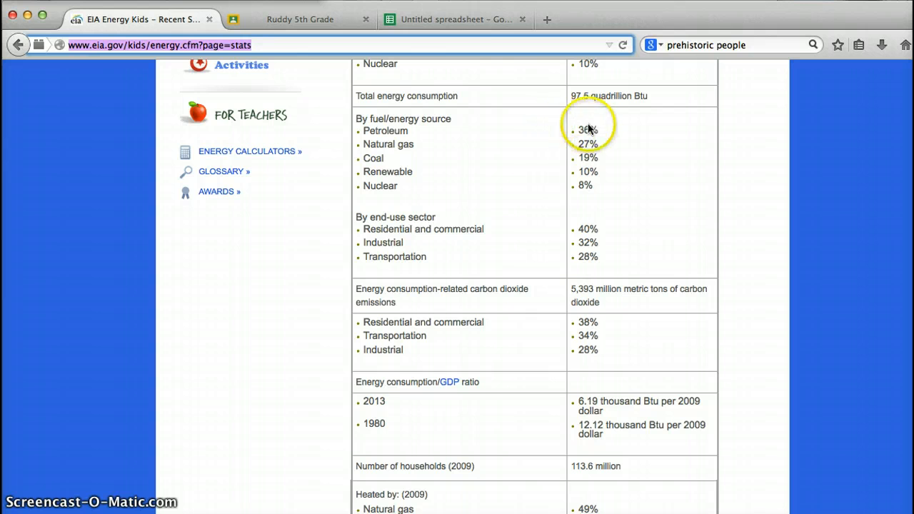
# Step: Switch to the untitled spreadsheet and enter "petrolium" in A1 and 36% in B1
pyautogui.click(474, 22)
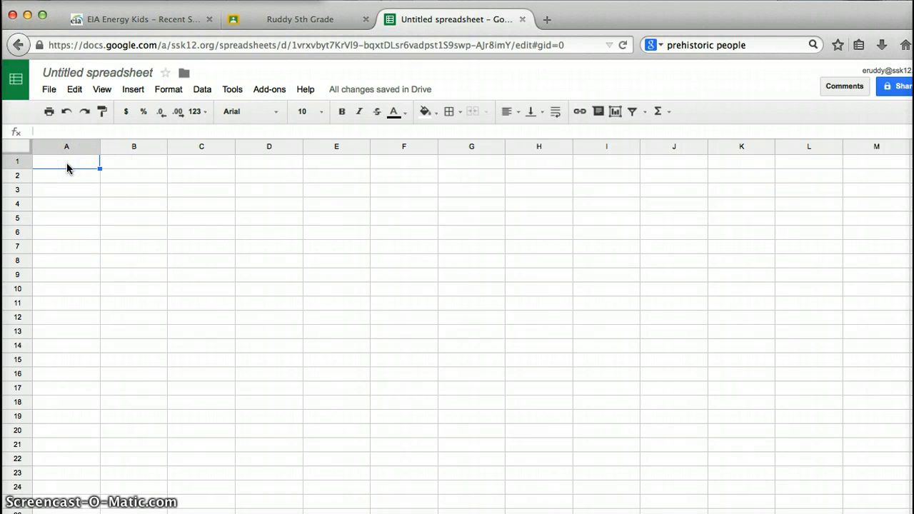
pyautogui.write('pet')
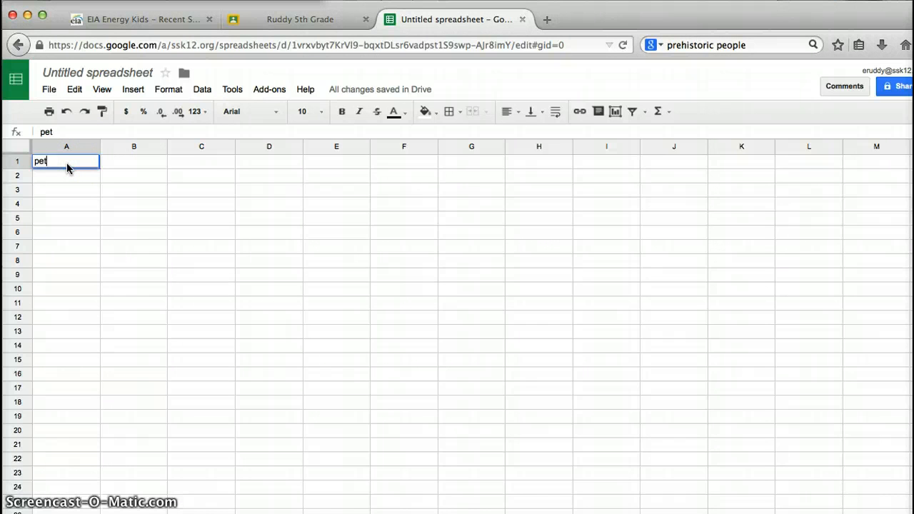
pyautogui.write('rolium')
pyautogui.click(114, 175)
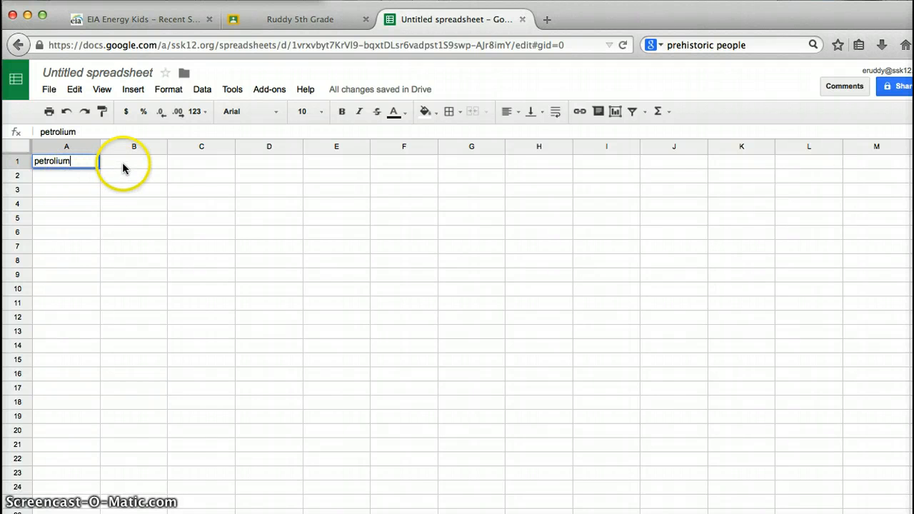
pyautogui.click(123, 166)
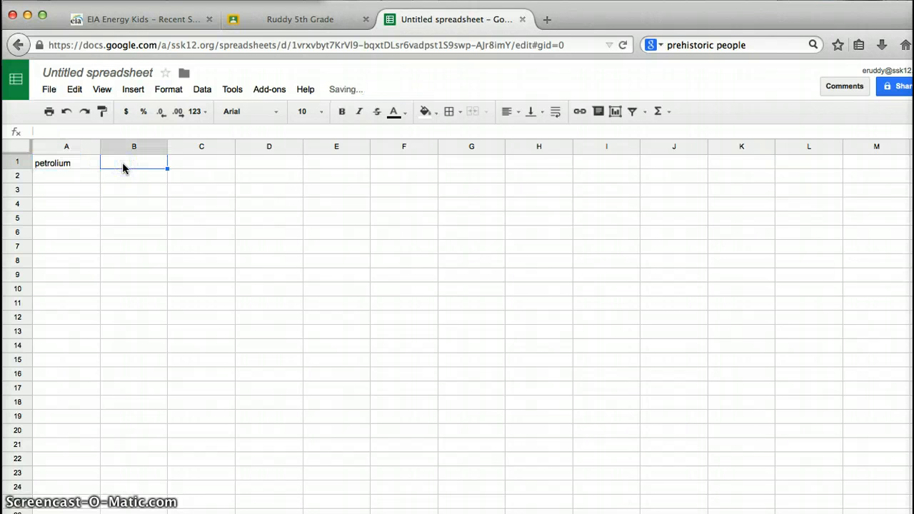
pyautogui.write('36')
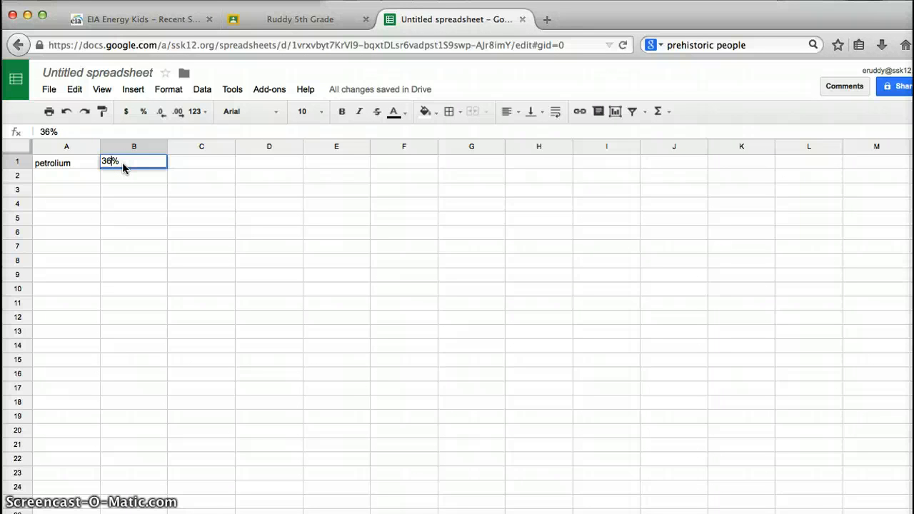
pyautogui.write('%')
pyautogui.press('BackSpace')
pyautogui.click(72, 181)
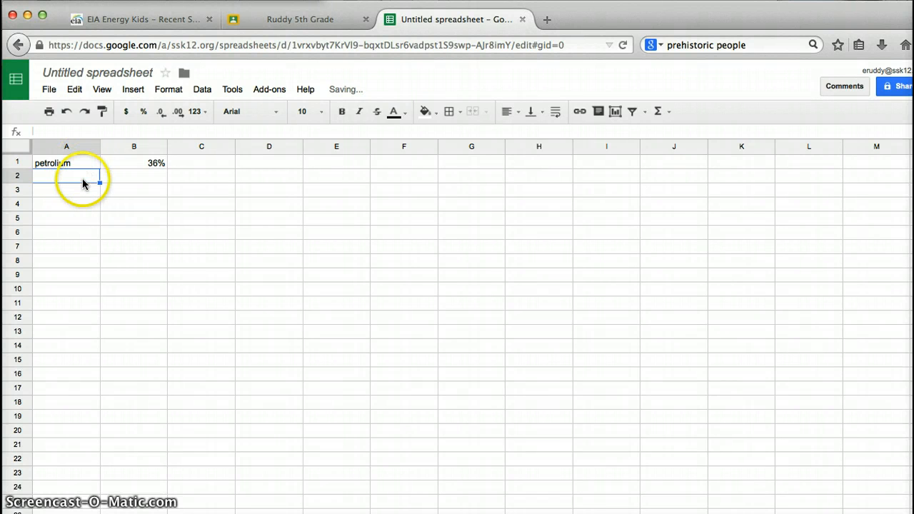
# Step: Look up the natural gas share of U.S. consumption on the EIA page and enter "natural gas" in A2 and 27% in B2
pyautogui.click(120, 21)
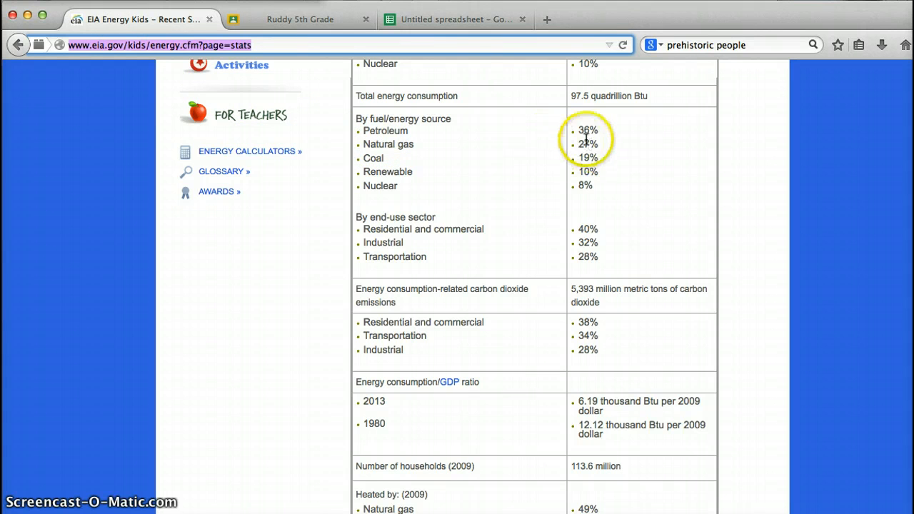
pyautogui.click(450, 19)
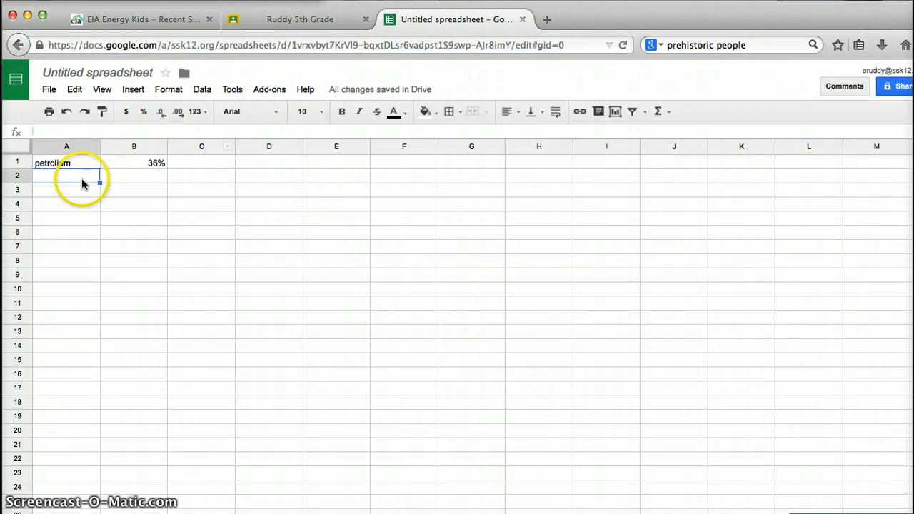
pyautogui.write('n')
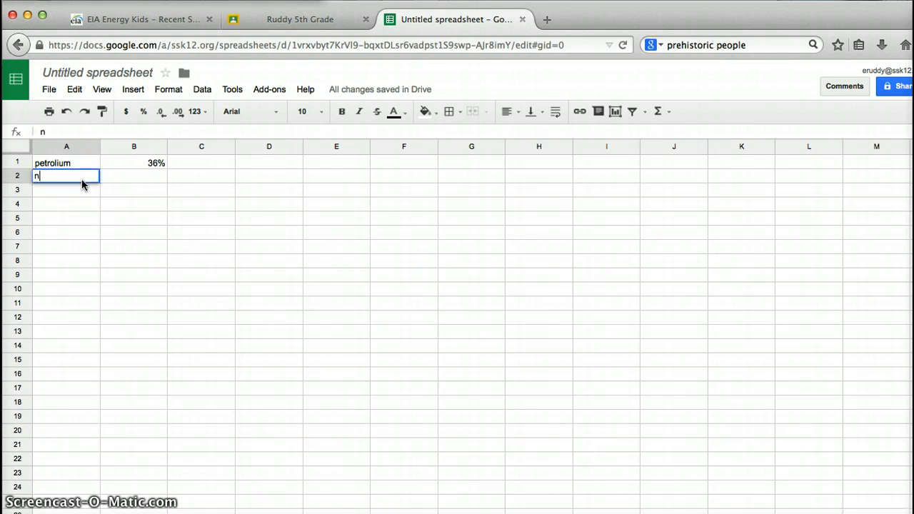
pyautogui.write('atural gas')
pyautogui.click(149, 176)
pyautogui.click(100, 27)
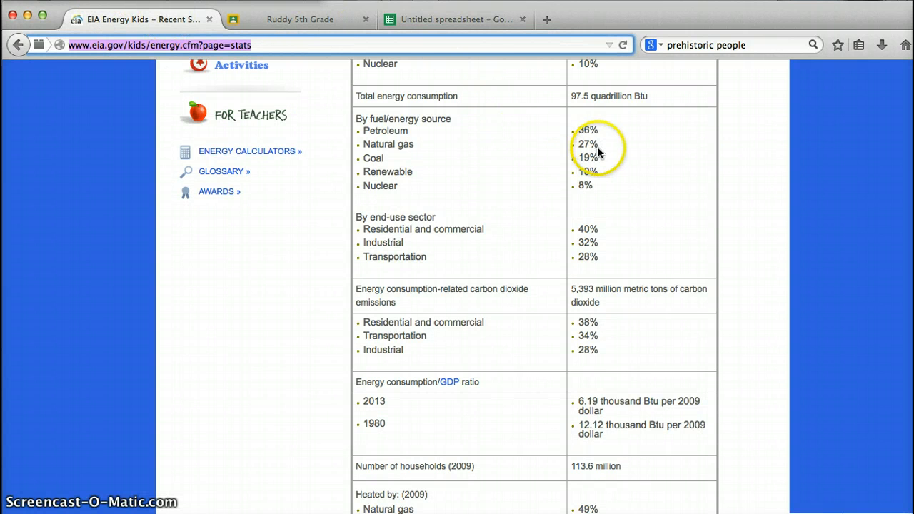
pyautogui.click(459, 20)
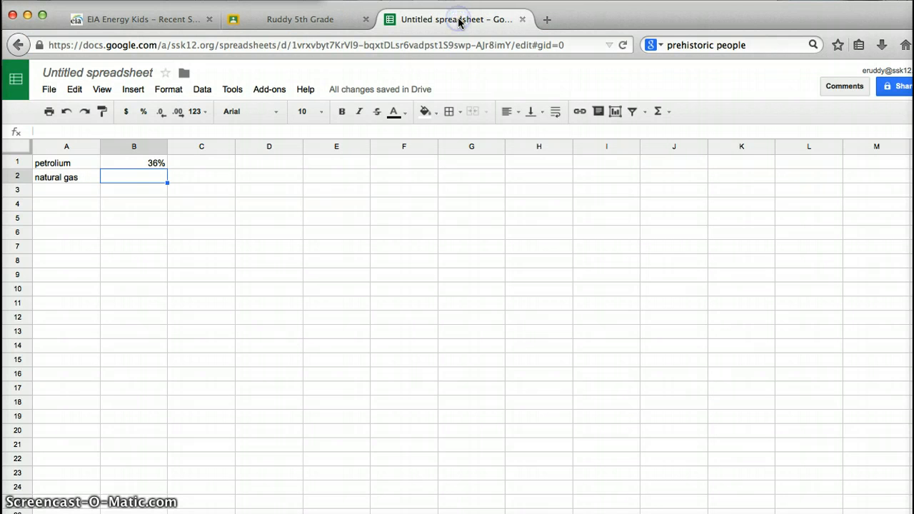
pyautogui.write('27%')
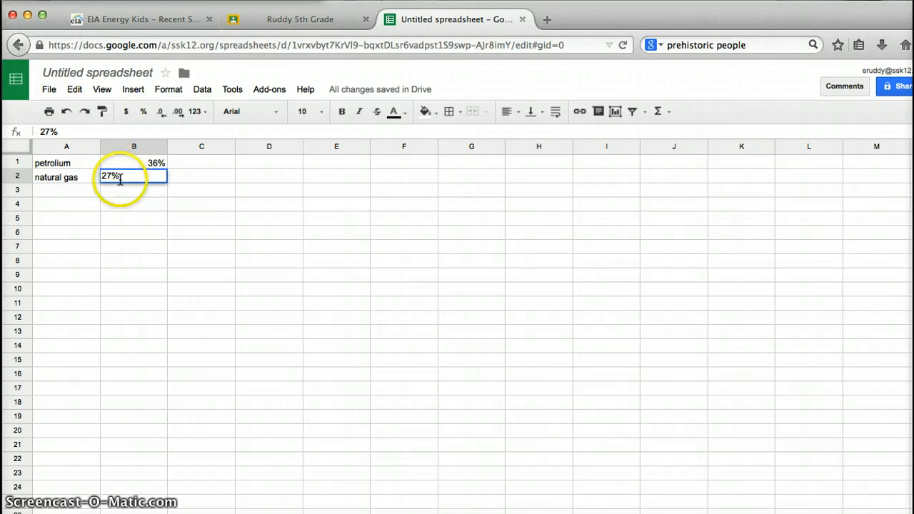
pyautogui.click(74, 188)
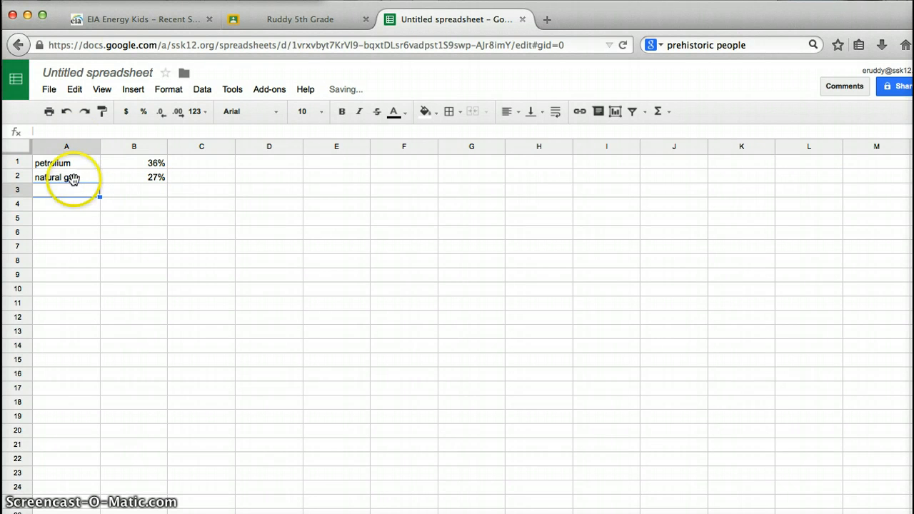
# Step: Look up coal's share of U.S. consumption on the EIA page and enter "coal" in A3 and 19% in B3
pyautogui.click(136, 20)
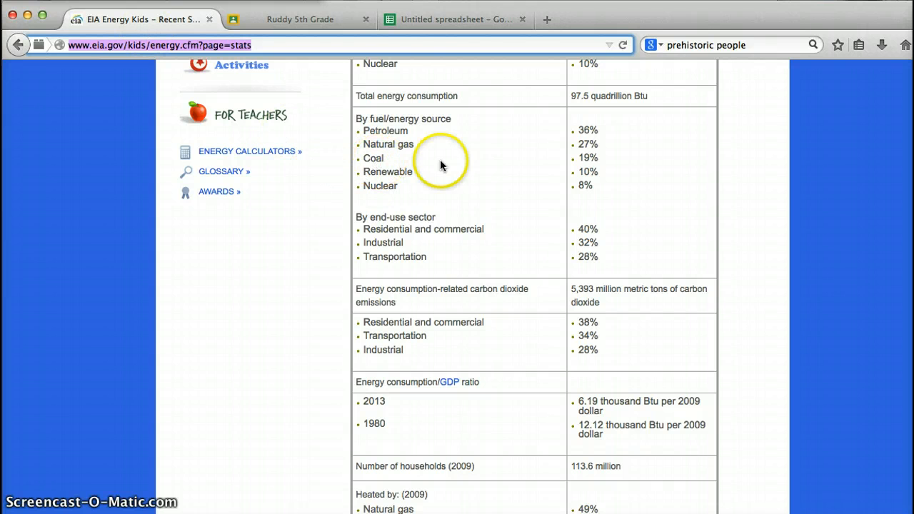
pyautogui.click(427, 20)
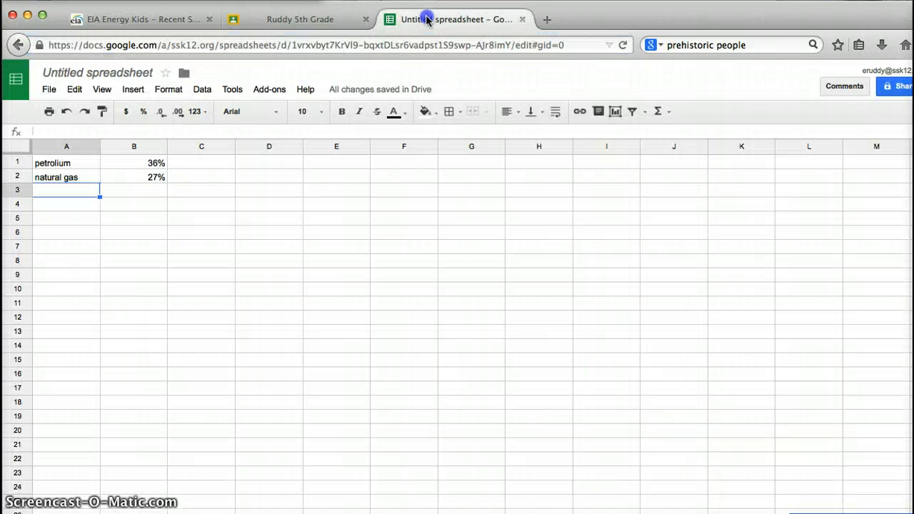
pyautogui.write('coal')
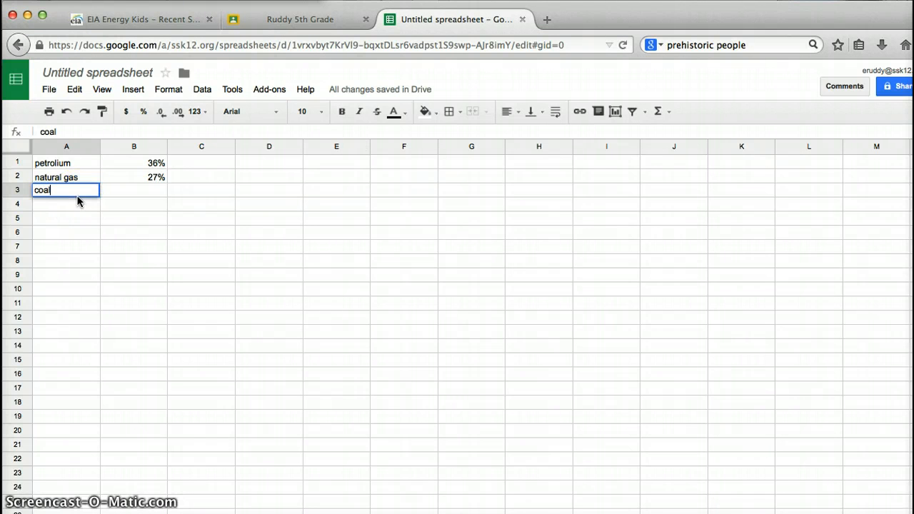
pyautogui.click(157, 191)
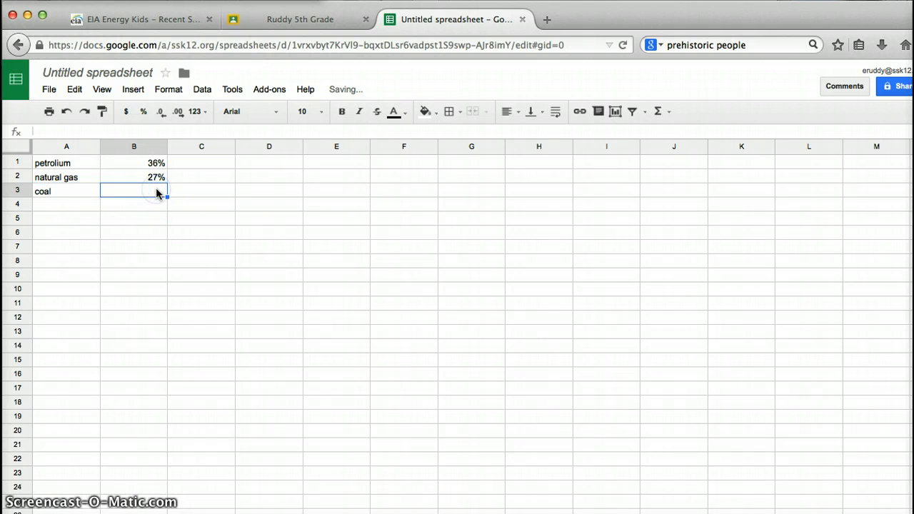
pyautogui.write('19')
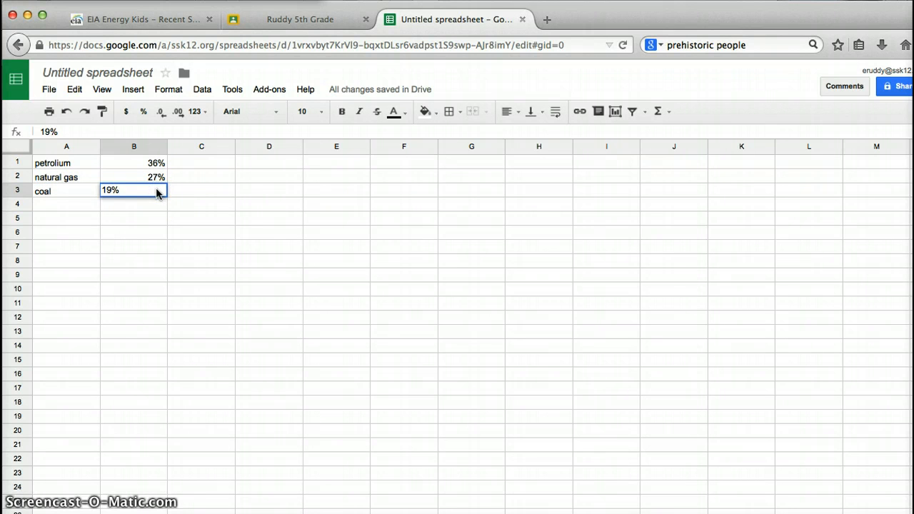
pyautogui.click(62, 208)
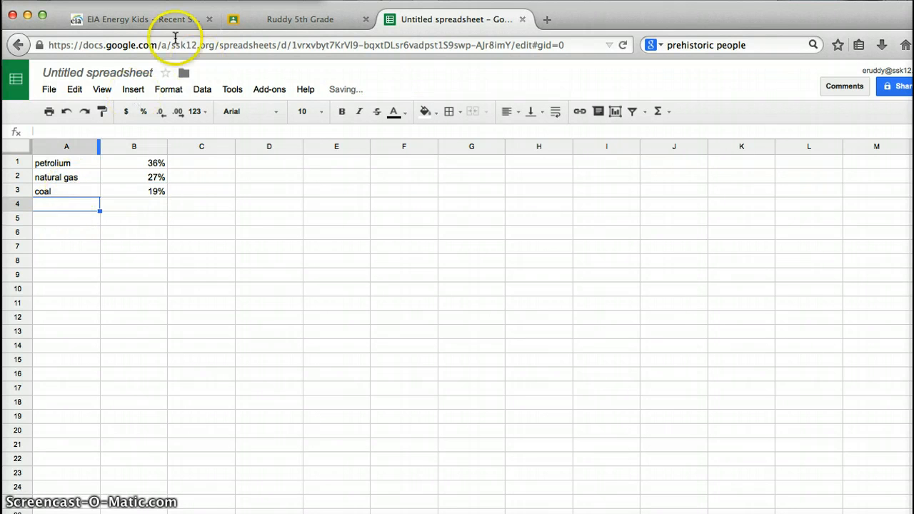
# Step: Look up the renewable share of consumption on the EIA page and enter "renewable" in A4 and 10% in B4
pyautogui.click(133, 26)
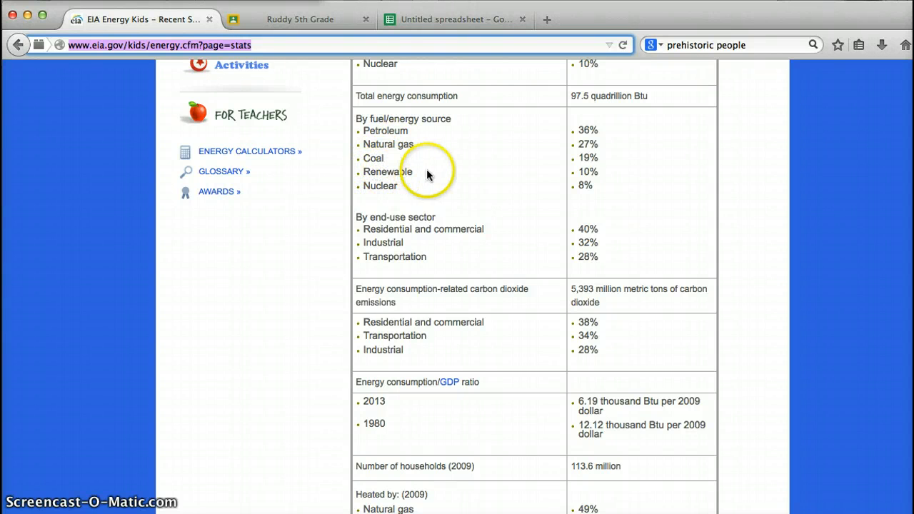
pyautogui.click(402, 21)
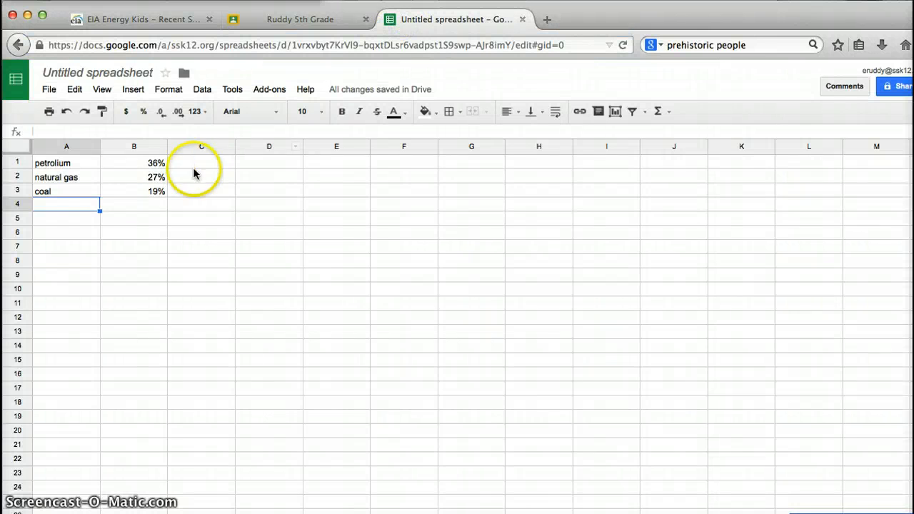
pyautogui.write('ren')
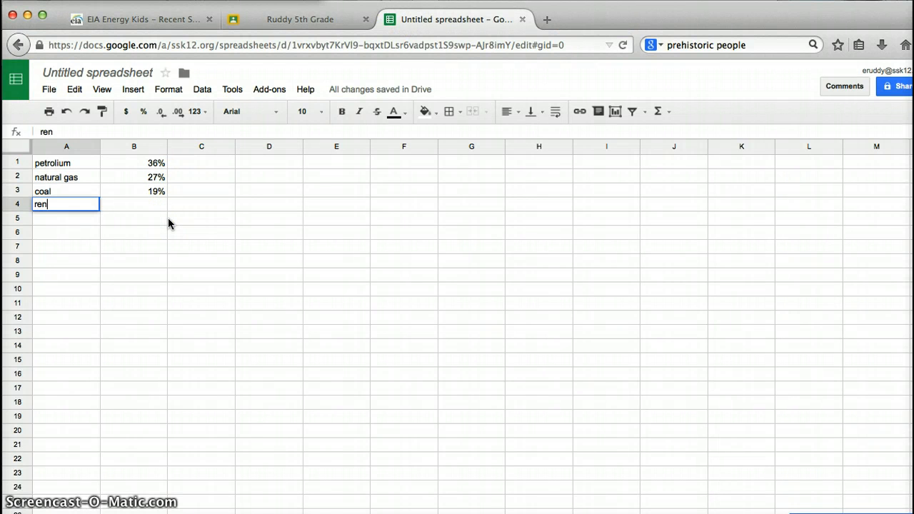
pyautogui.write('ewable')
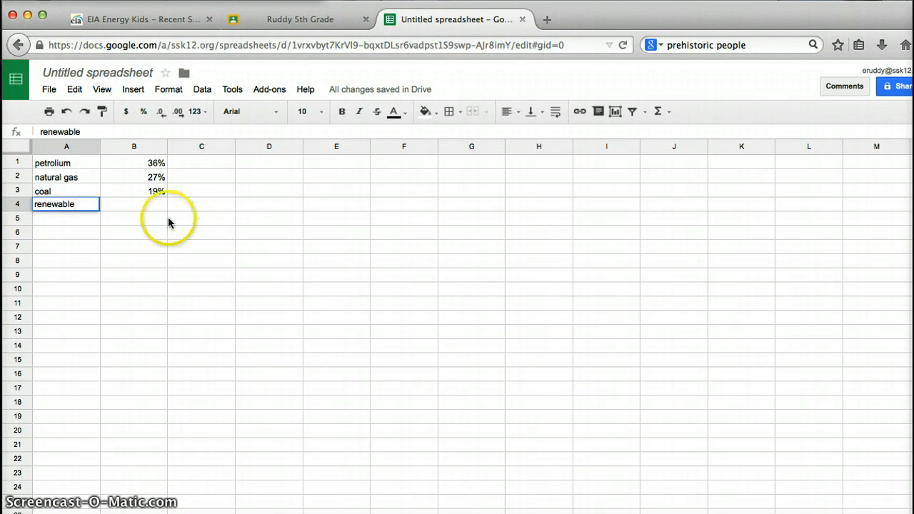
pyautogui.click(147, 208)
pyautogui.write('19')
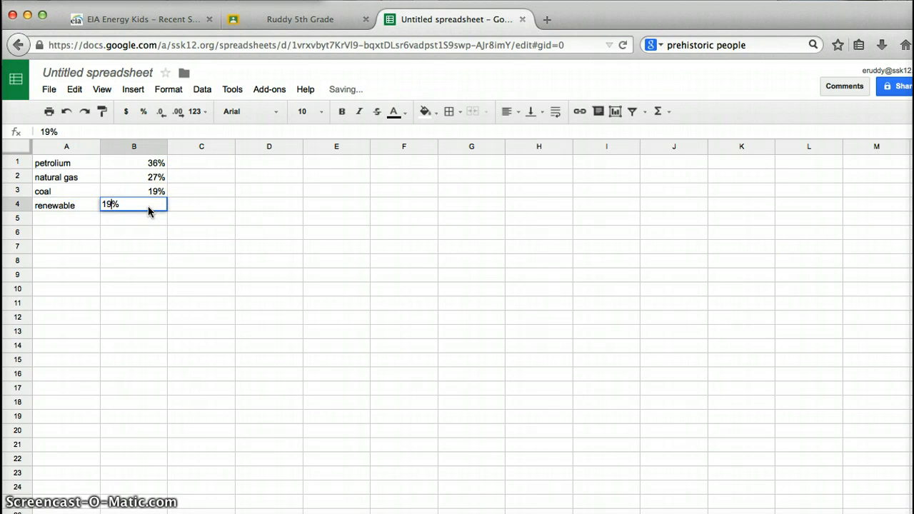
pyautogui.press('BackSpace')
pyautogui.write('0')
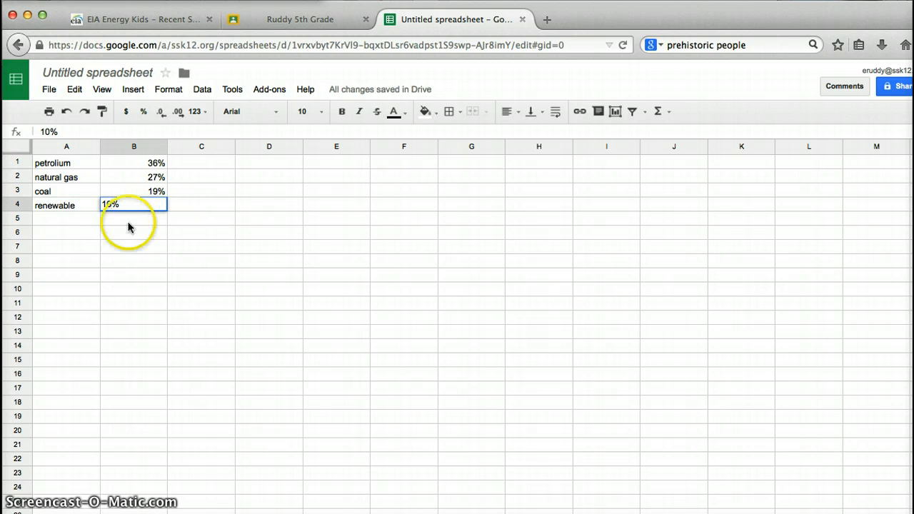
pyautogui.click(59, 226)
# Step: Look up the nuclear share of consumption on the EIA page and enter "nuclear" in A5 and 8% in B5
pyautogui.click(112, 21)
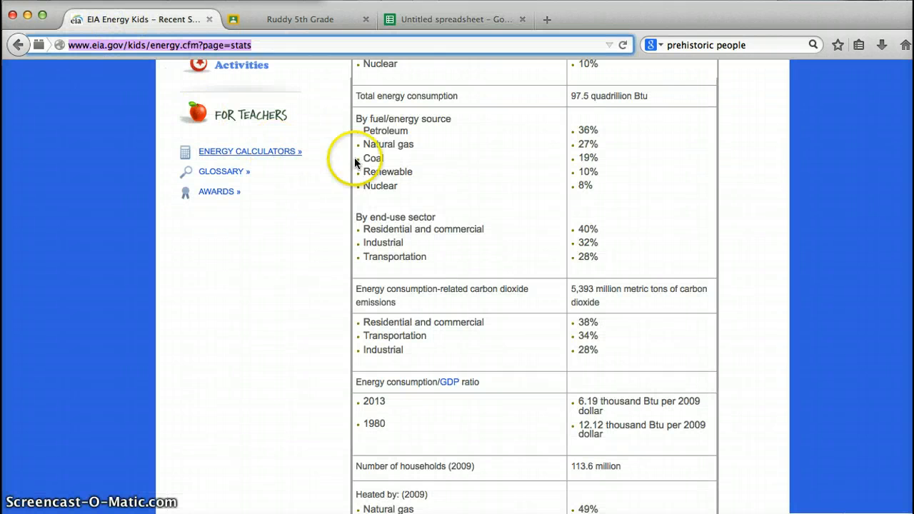
pyautogui.click(422, 30)
pyautogui.write('nu')
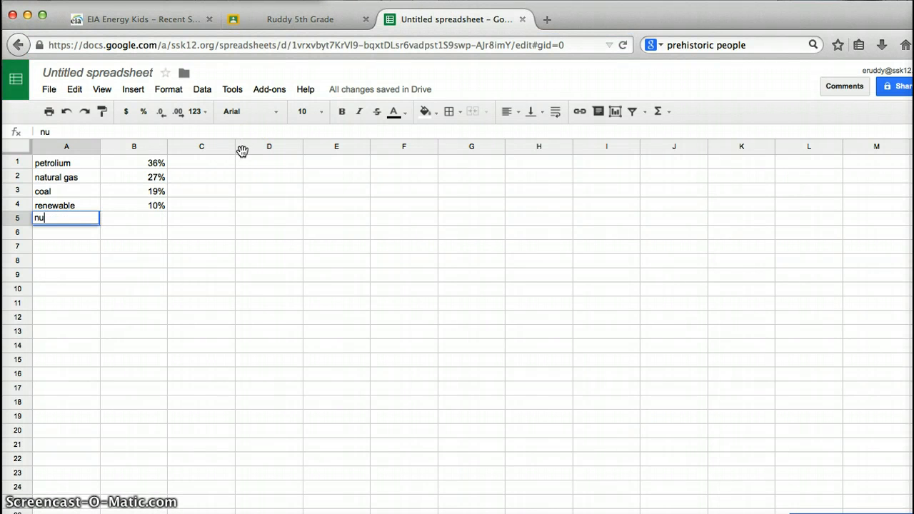
pyautogui.write('clear')
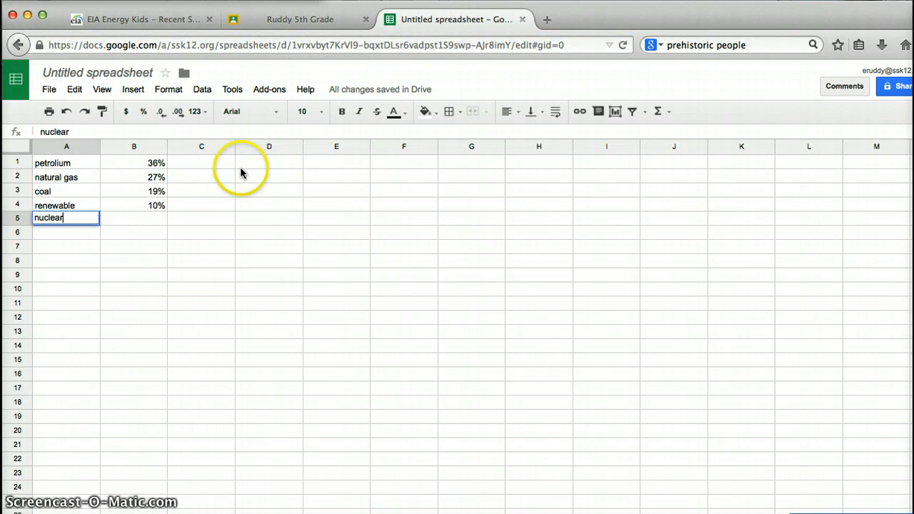
pyautogui.click(144, 220)
pyautogui.write('8')
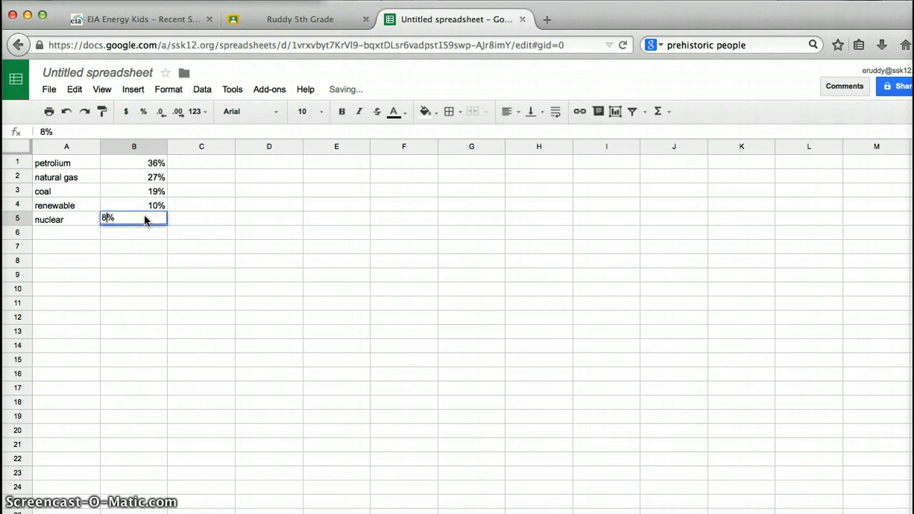
pyautogui.click(142, 237)
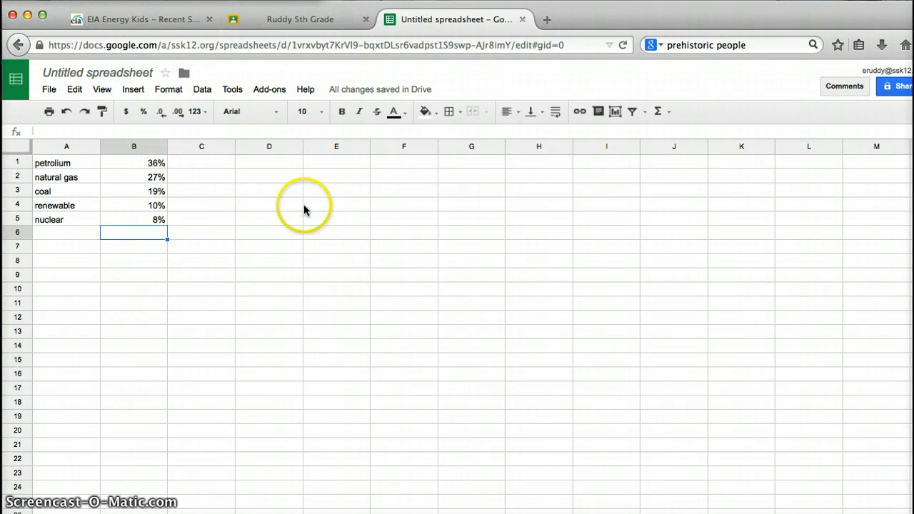
# Step: Insert a 3D pie chart from the energy source data in A1:B5, looking through the line, column and bar types first
pyautogui.click(48, 165)
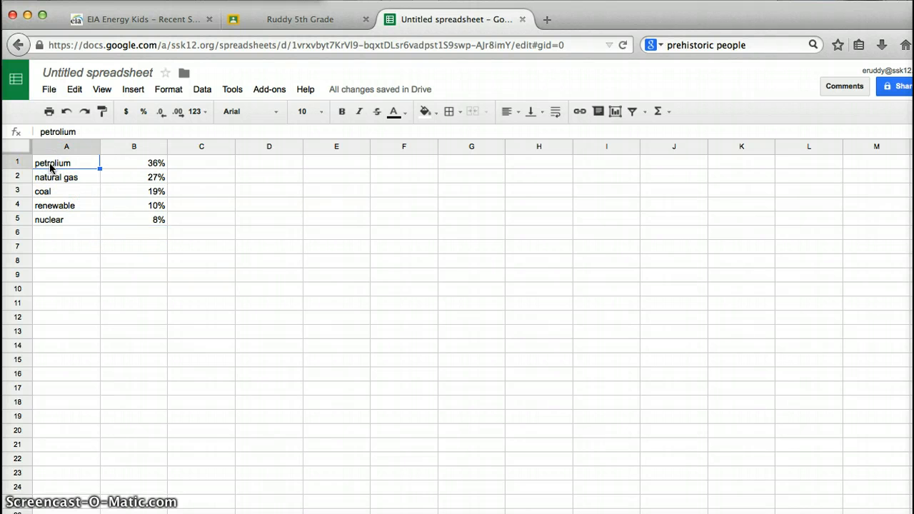
pyautogui.moveTo(94, 168); pyautogui.dragTo(125, 221)
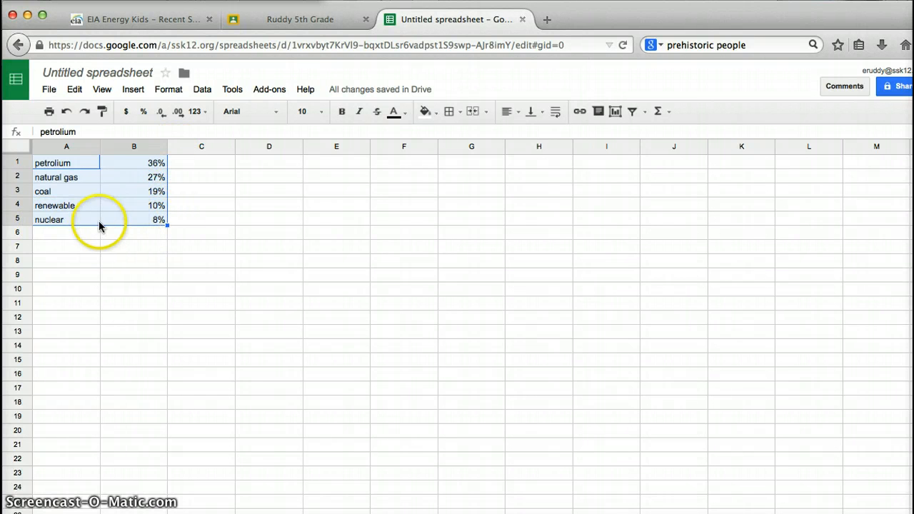
pyautogui.click(616, 112)
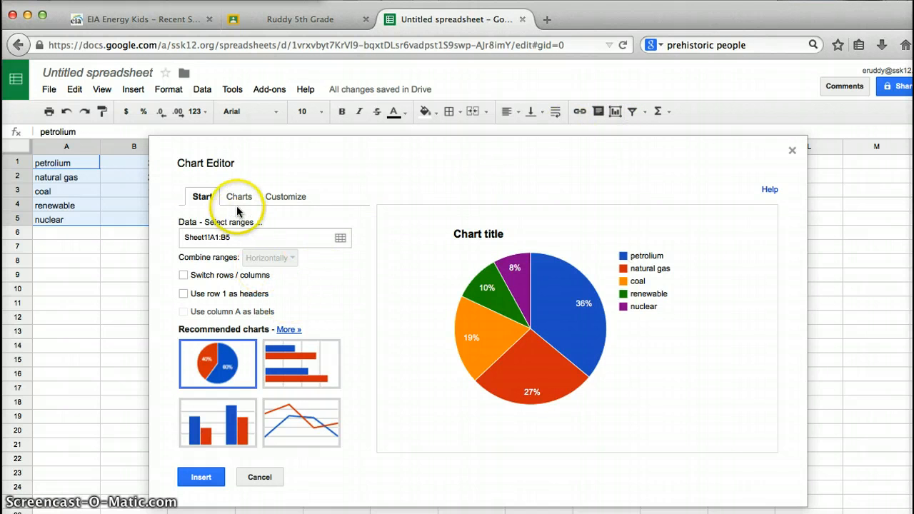
pyautogui.click(235, 200)
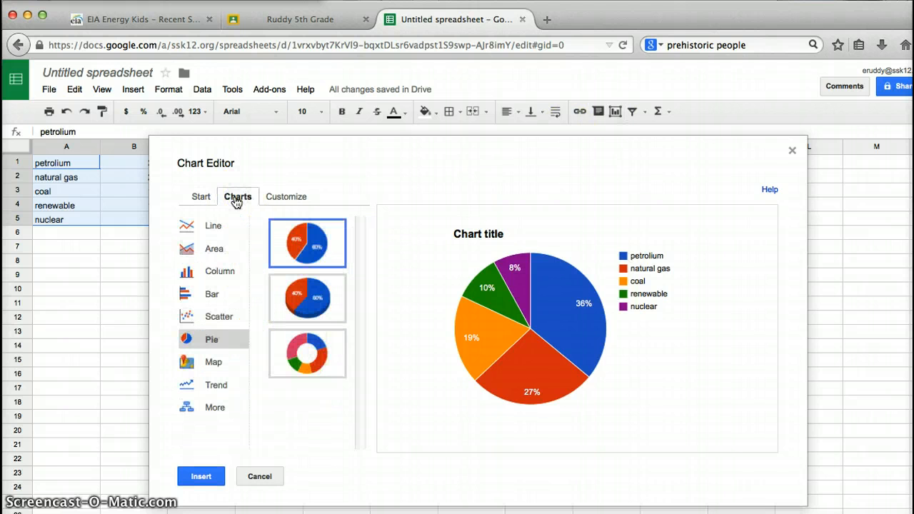
pyautogui.click(218, 227)
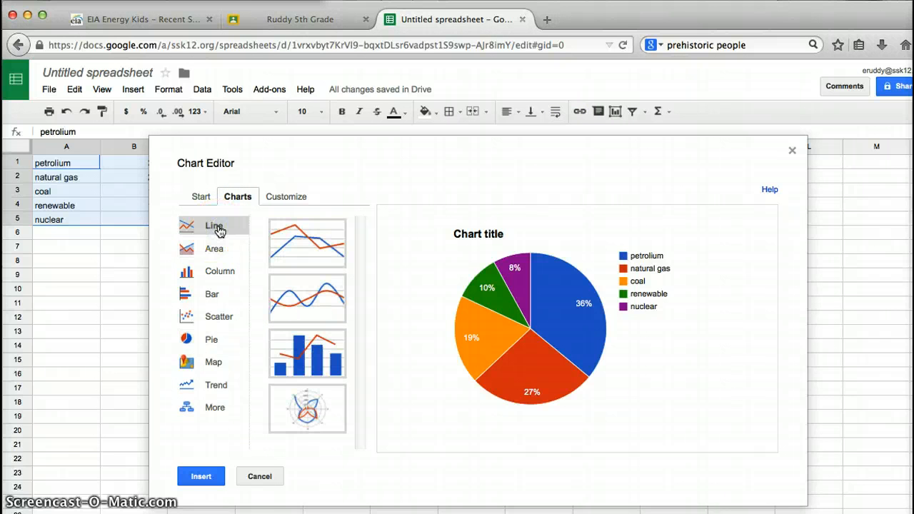
pyautogui.click(227, 275)
pyautogui.click(218, 295)
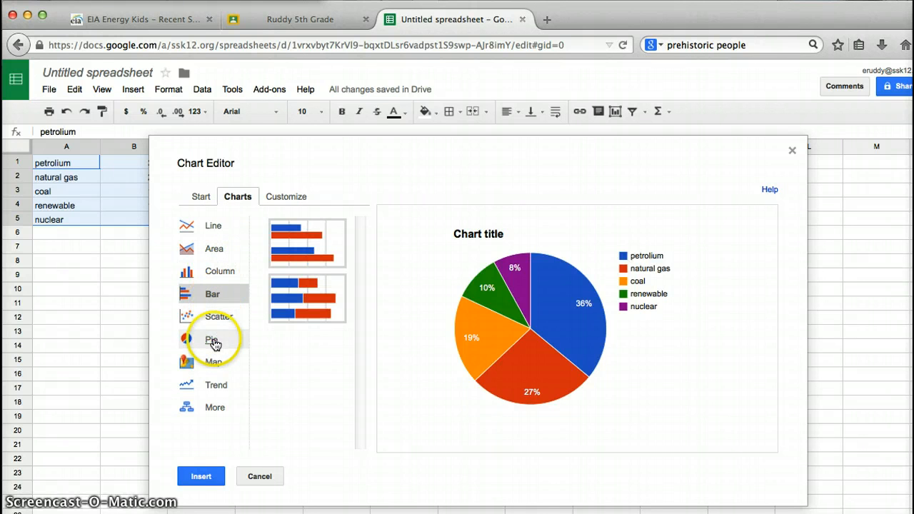
pyautogui.click(215, 342)
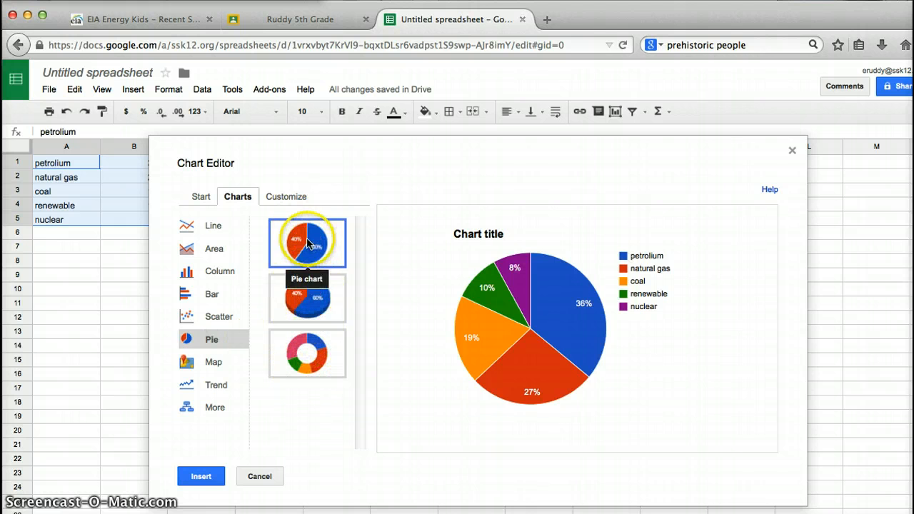
pyautogui.click(312, 308)
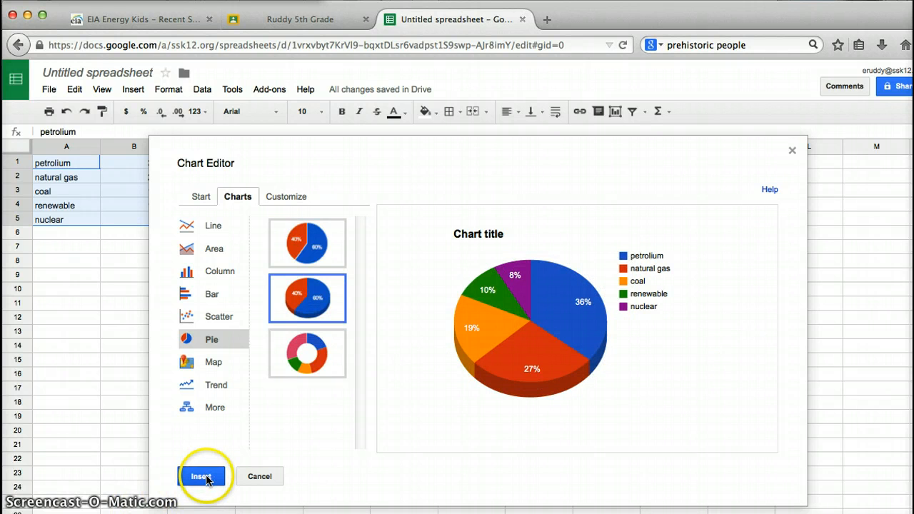
pyautogui.click(203, 477)
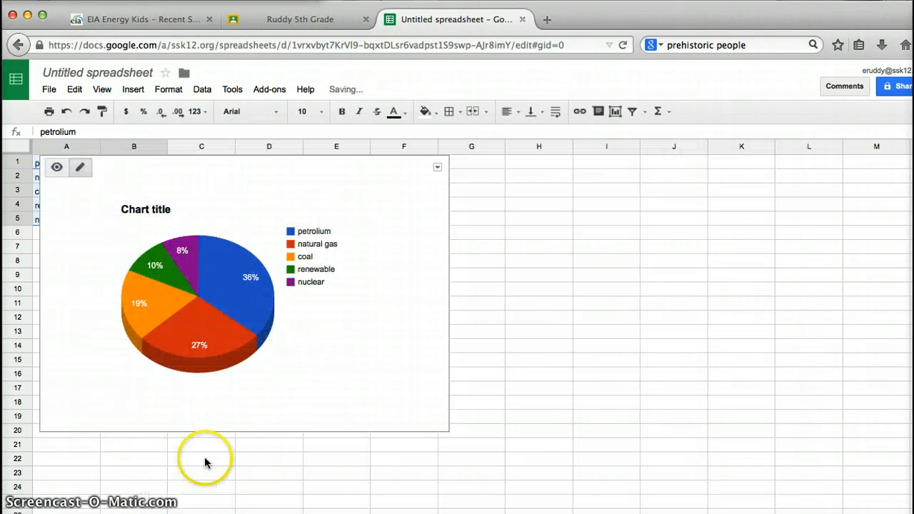
# Step: Move the pie chart off the data so it sits beside columns A and B, and deselect it
pyautogui.moveTo(205, 172); pyautogui.dragTo(346, 178)
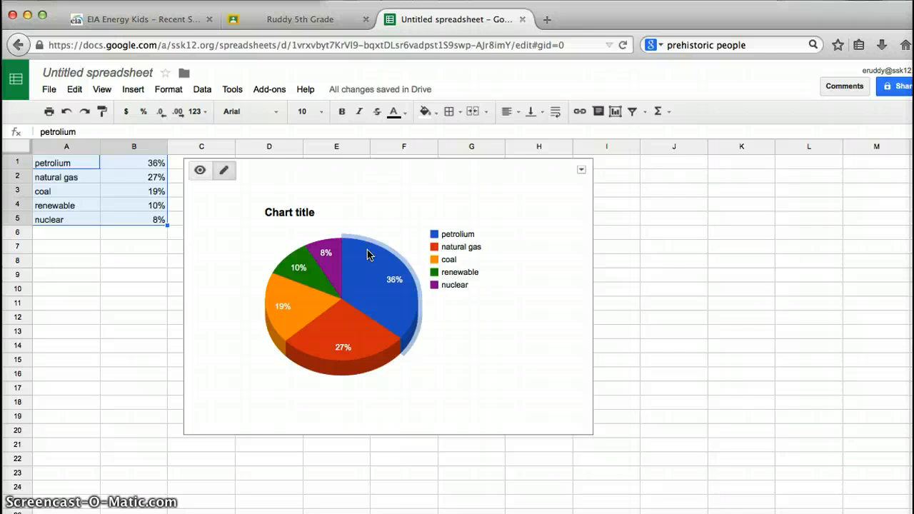
pyautogui.click(354, 364)
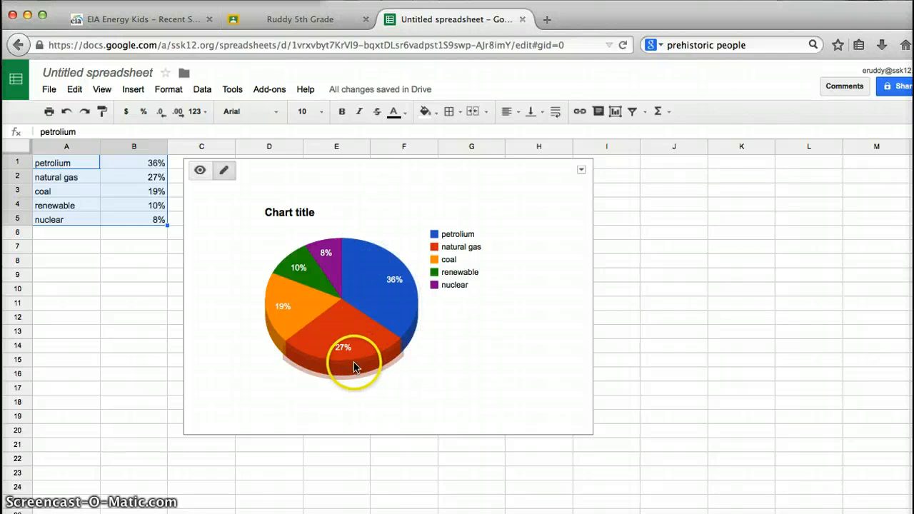
pyautogui.click(336, 347)
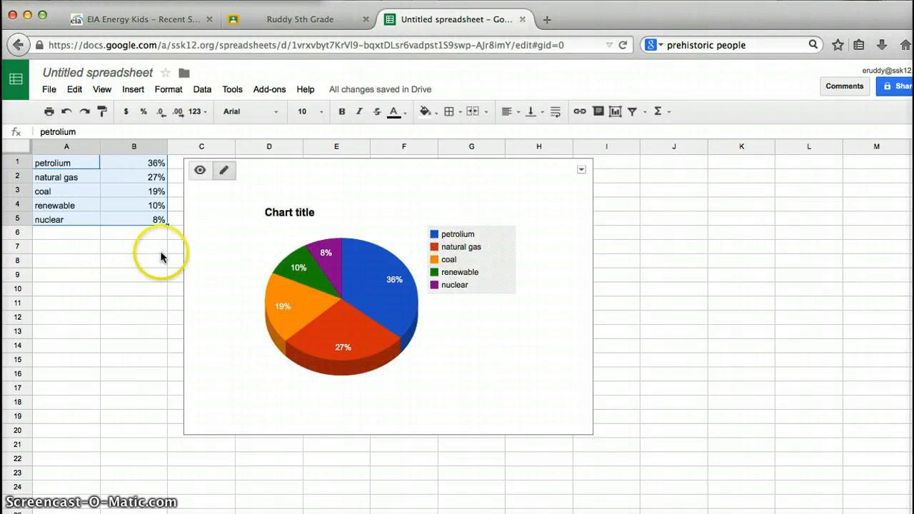
pyautogui.click(43, 321)
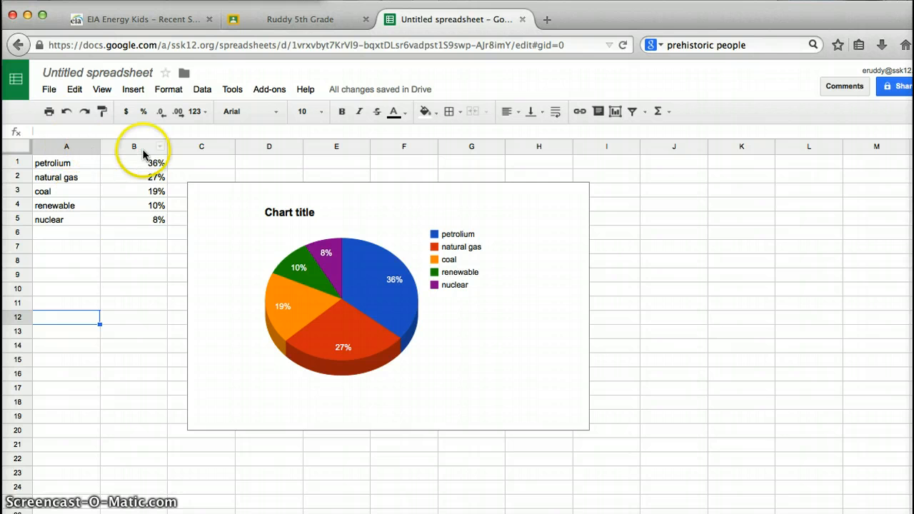
# Step: Enter sample data below the table: "words" in A12 and "resourses" in A13, with 3333 in both B12 and B13
pyautogui.click(71, 322)
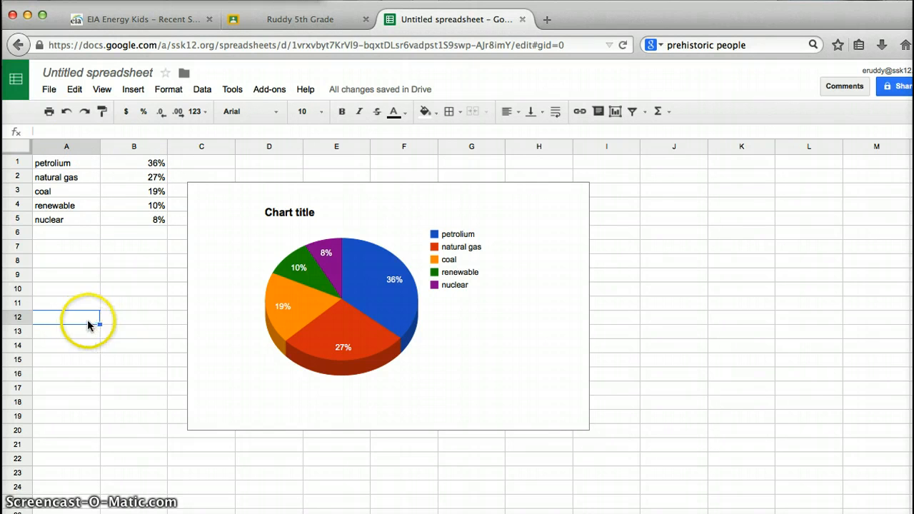
pyautogui.write('words')
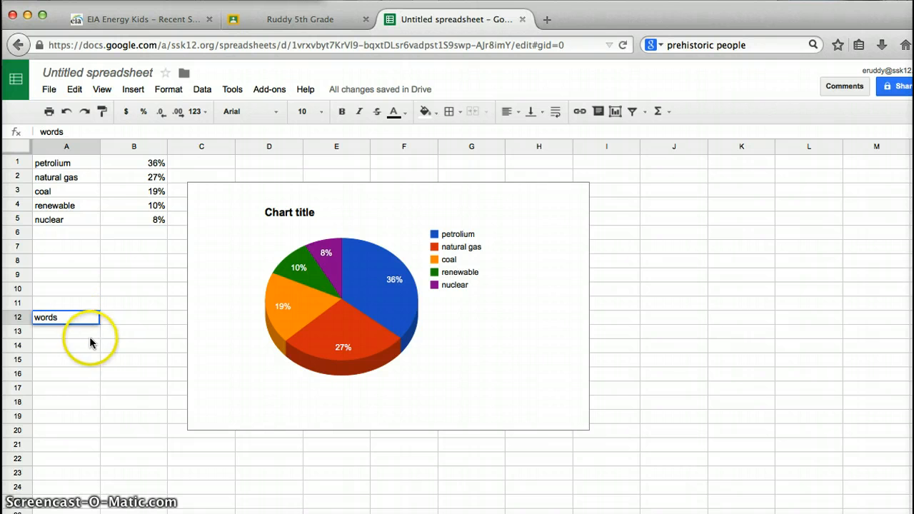
pyautogui.click(78, 337)
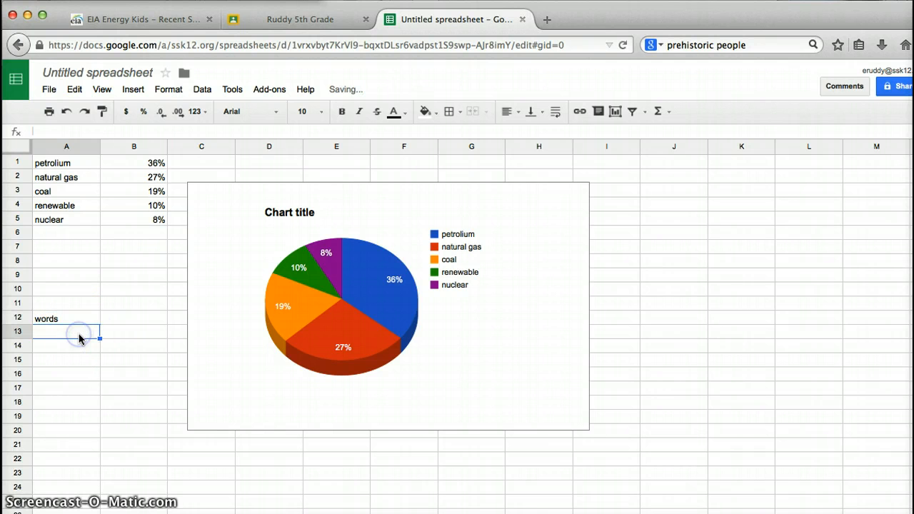
pyautogui.write('resourses')
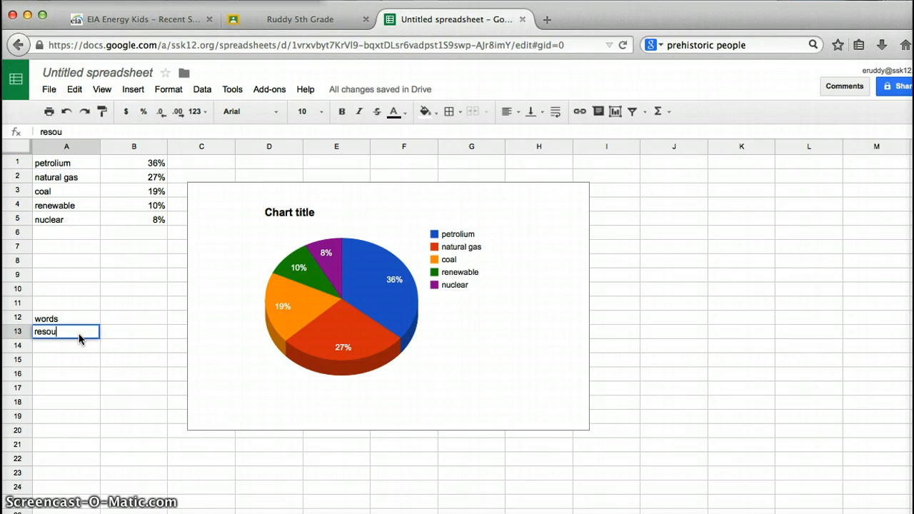
pyautogui.click(134, 318)
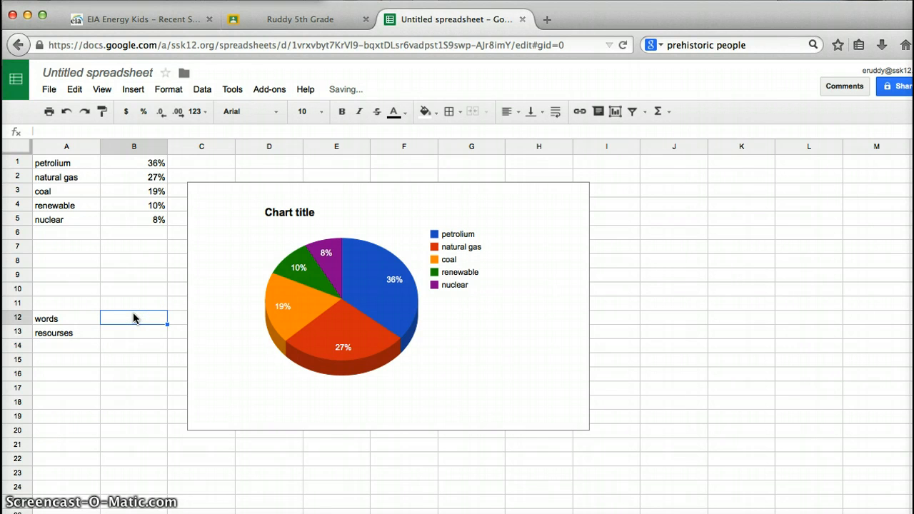
pyautogui.write('3333')
pyautogui.click(128, 335)
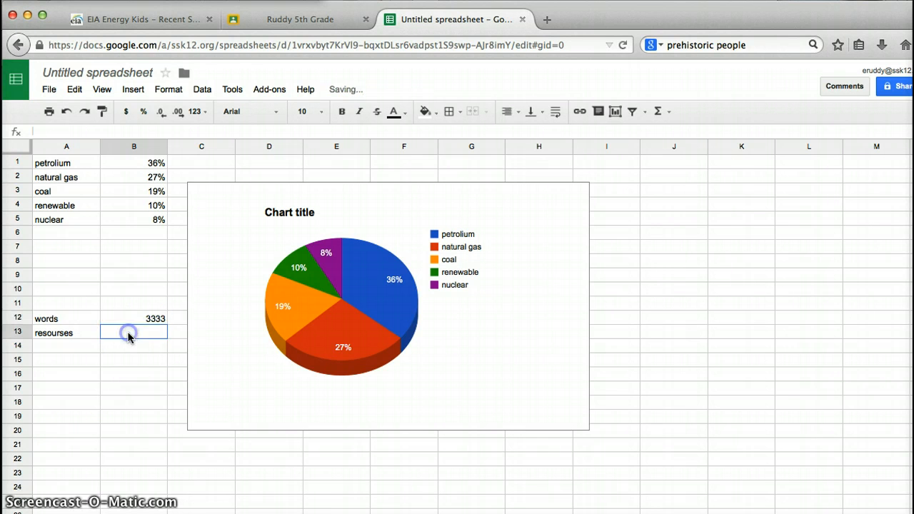
pyautogui.write('3333')
pyautogui.click(128, 348)
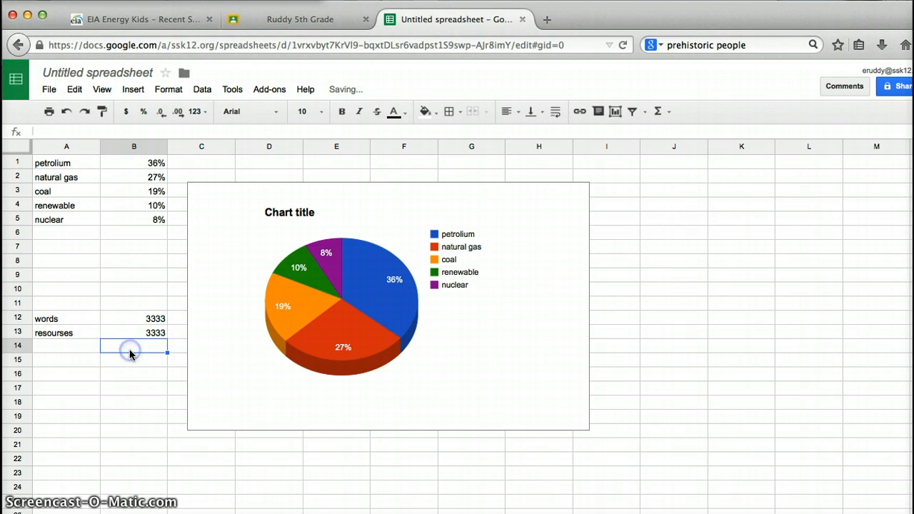
# Step: Select the sample data range A12:B16
pyautogui.click(73, 321)
pyautogui.moveTo(73, 321); pyautogui.dragTo(153, 368)
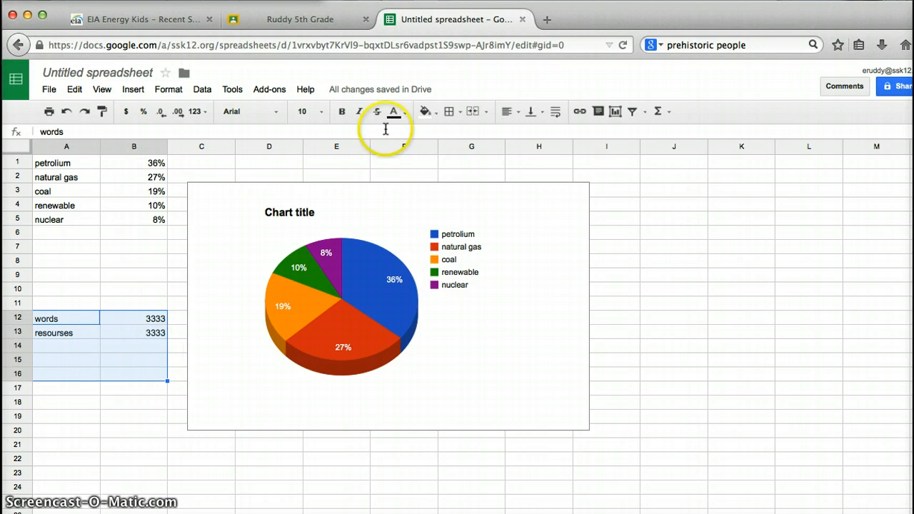